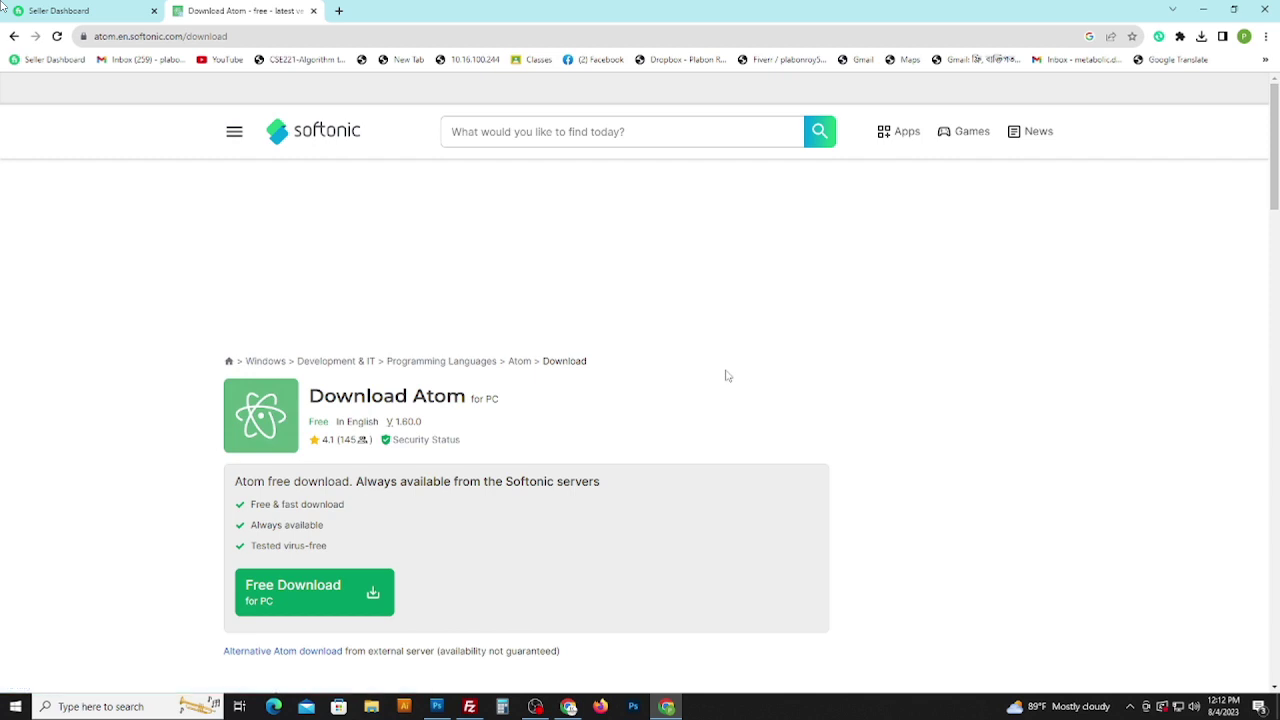
- Review the Atom for PC download page, including its listed features, alternative editors, other platforms and languages
scroll(707, 370, down, 2)
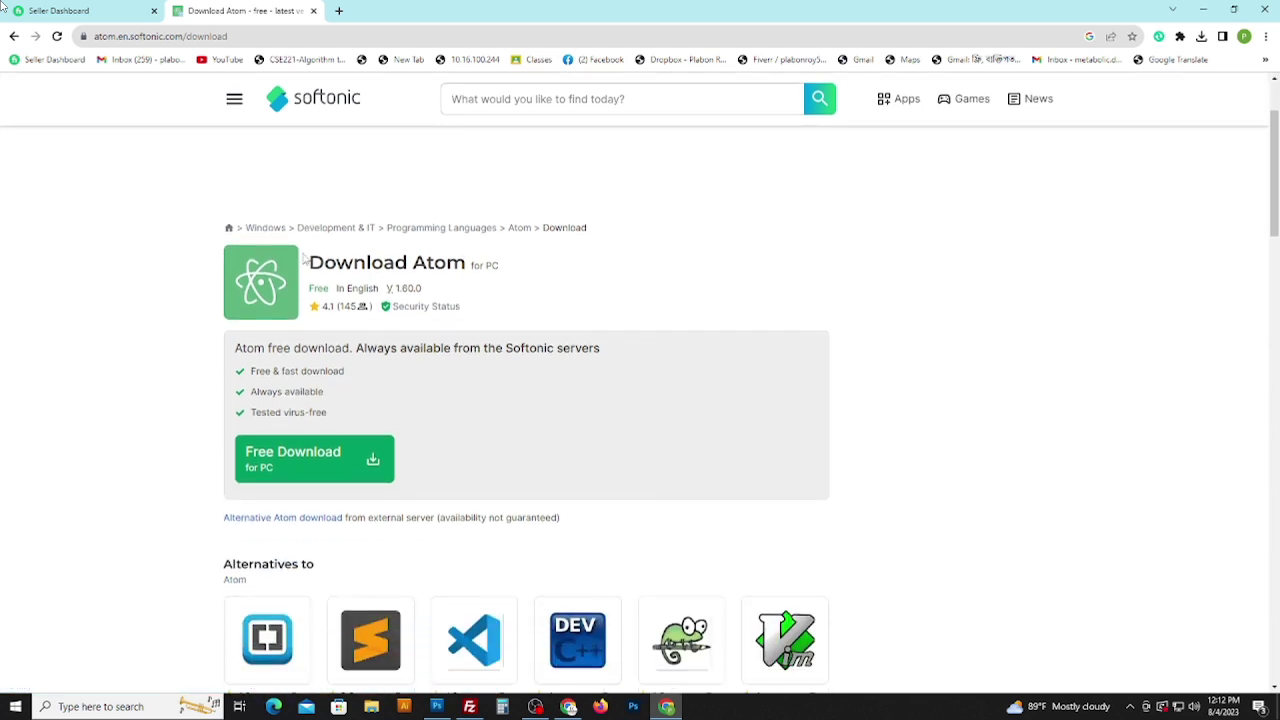
drag(310, 265, 540, 284)
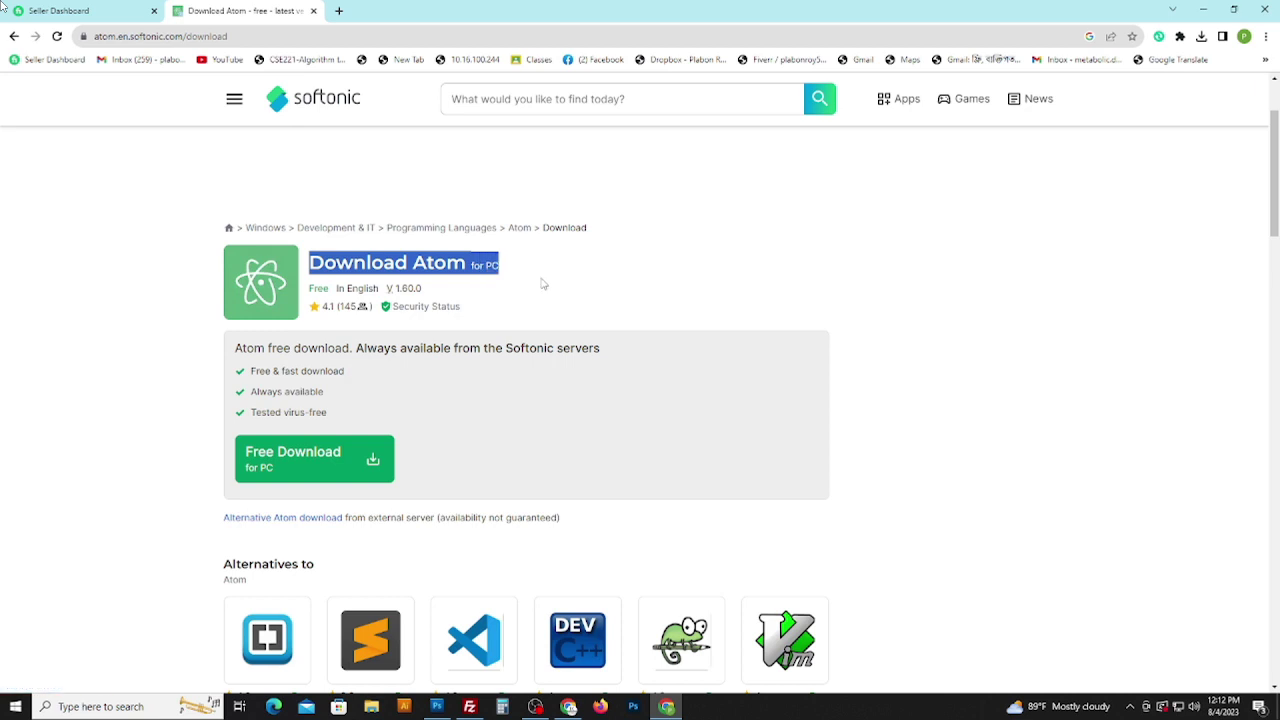
drag(251, 377, 361, 378)
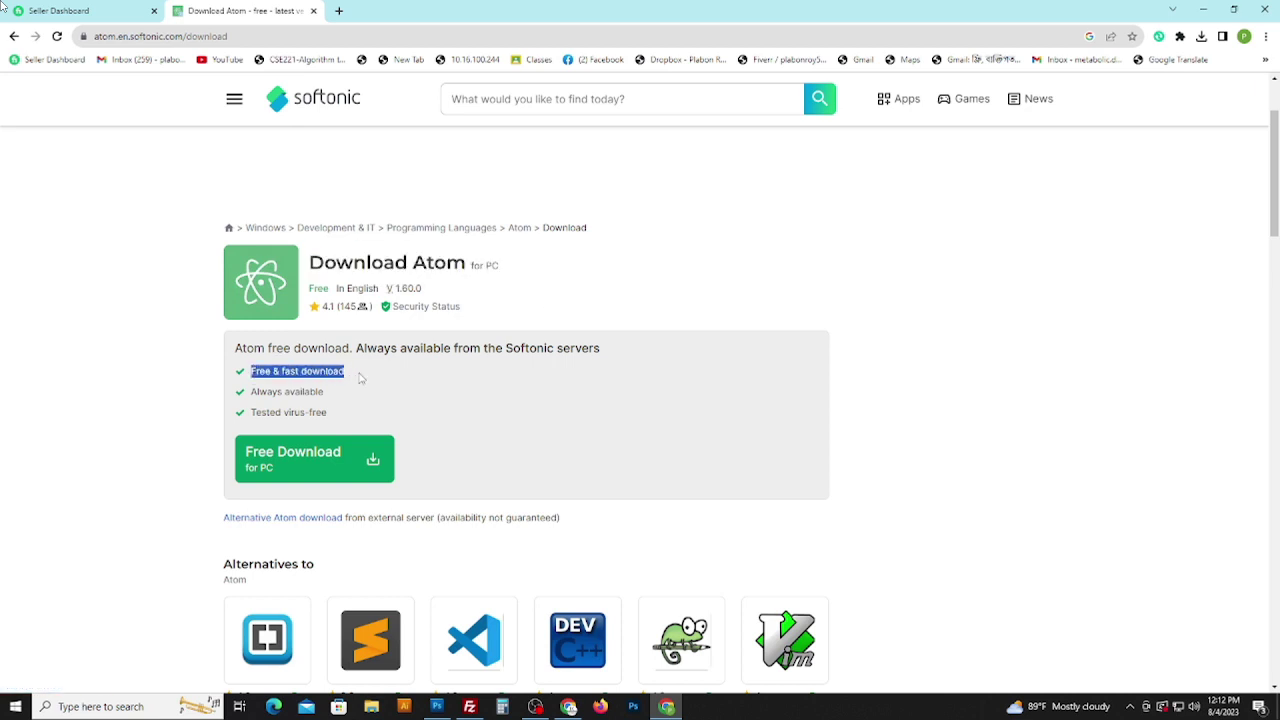
drag(252, 399, 328, 393)
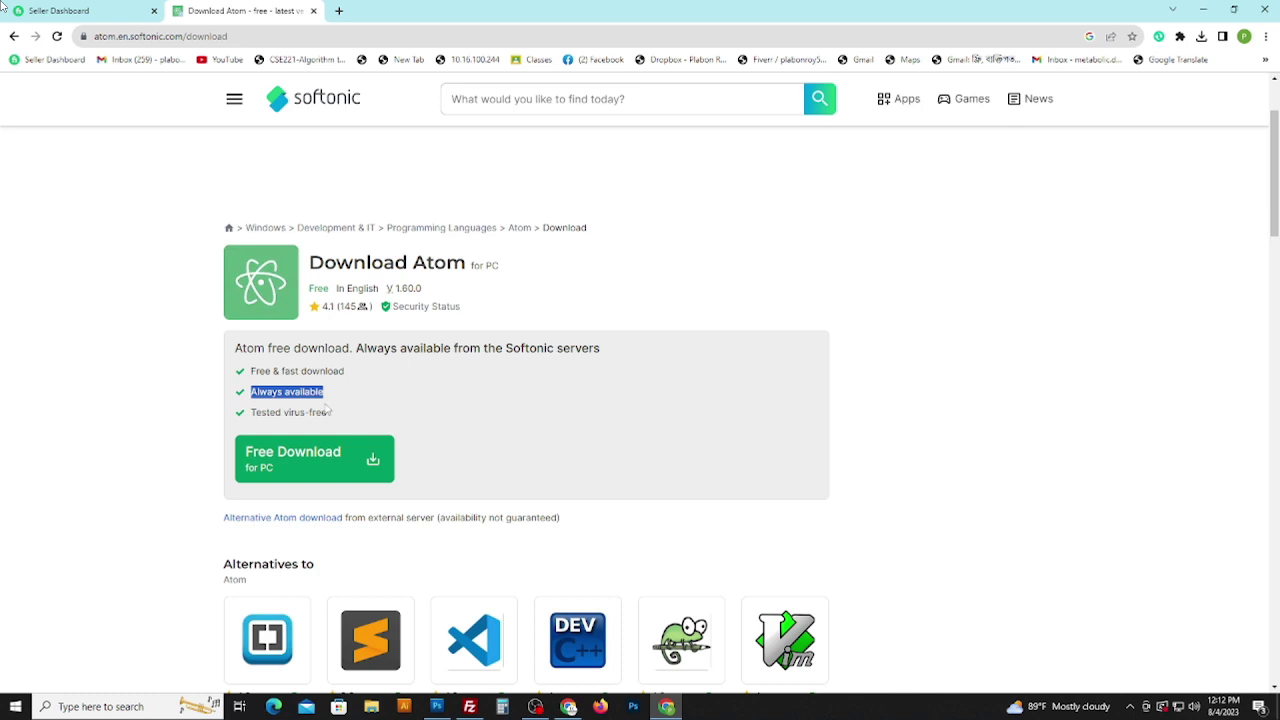
drag(253, 418, 352, 422)
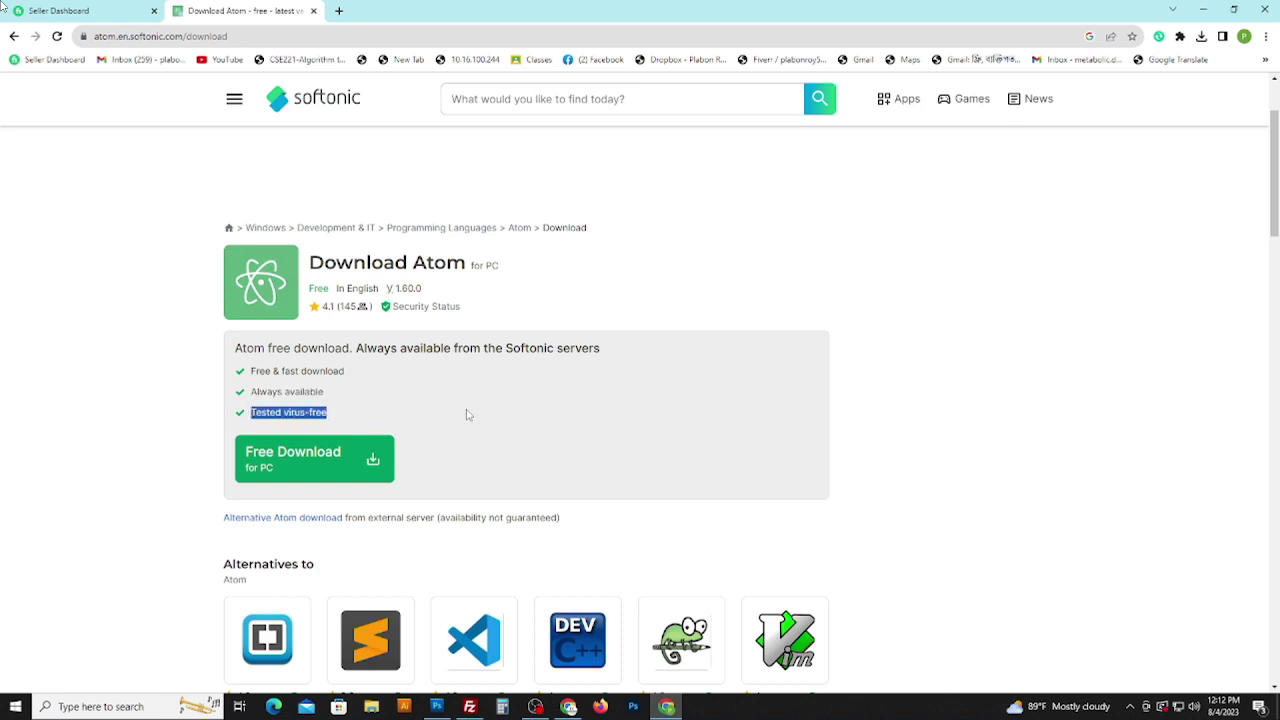
scroll(466, 414, down, 3)
scroll(466, 414, down, 2)
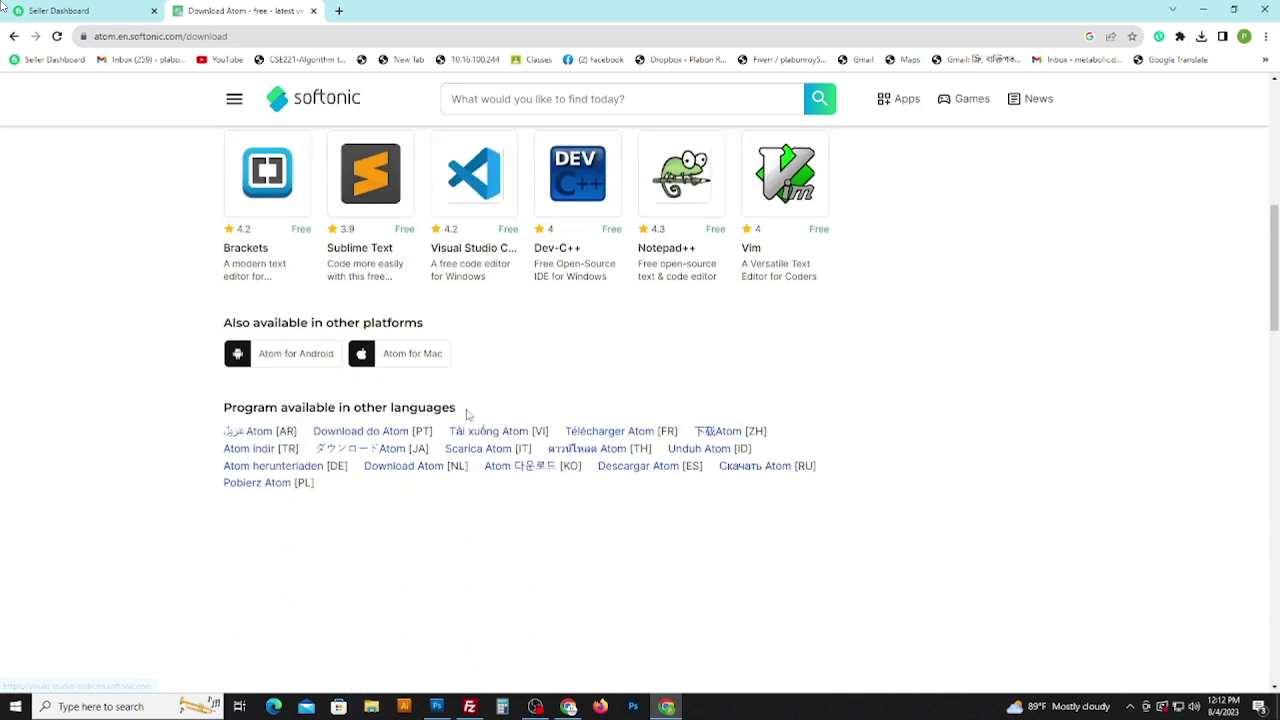
scroll(466, 414, down, 2)
scroll(470, 412, up, 7)
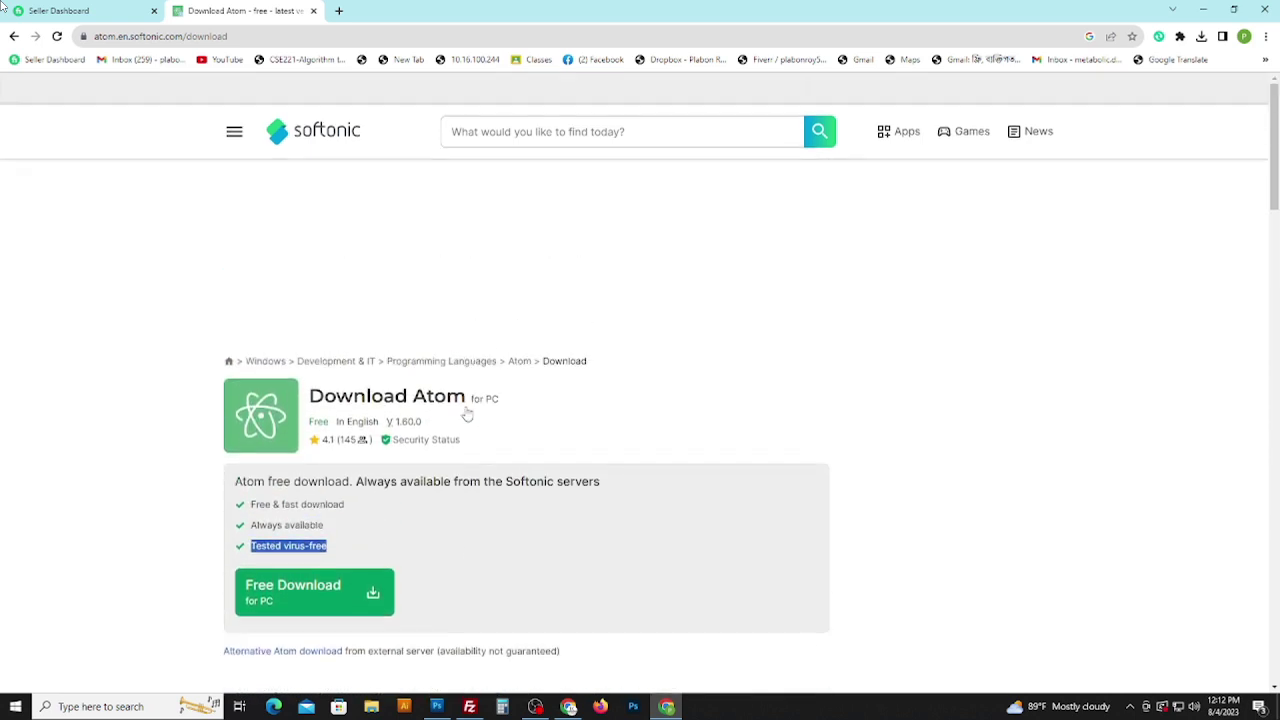
- Download the free Atom installer for PC and follow AtomSetup-x64.exe in the recent downloads until it completes
click(350, 396)
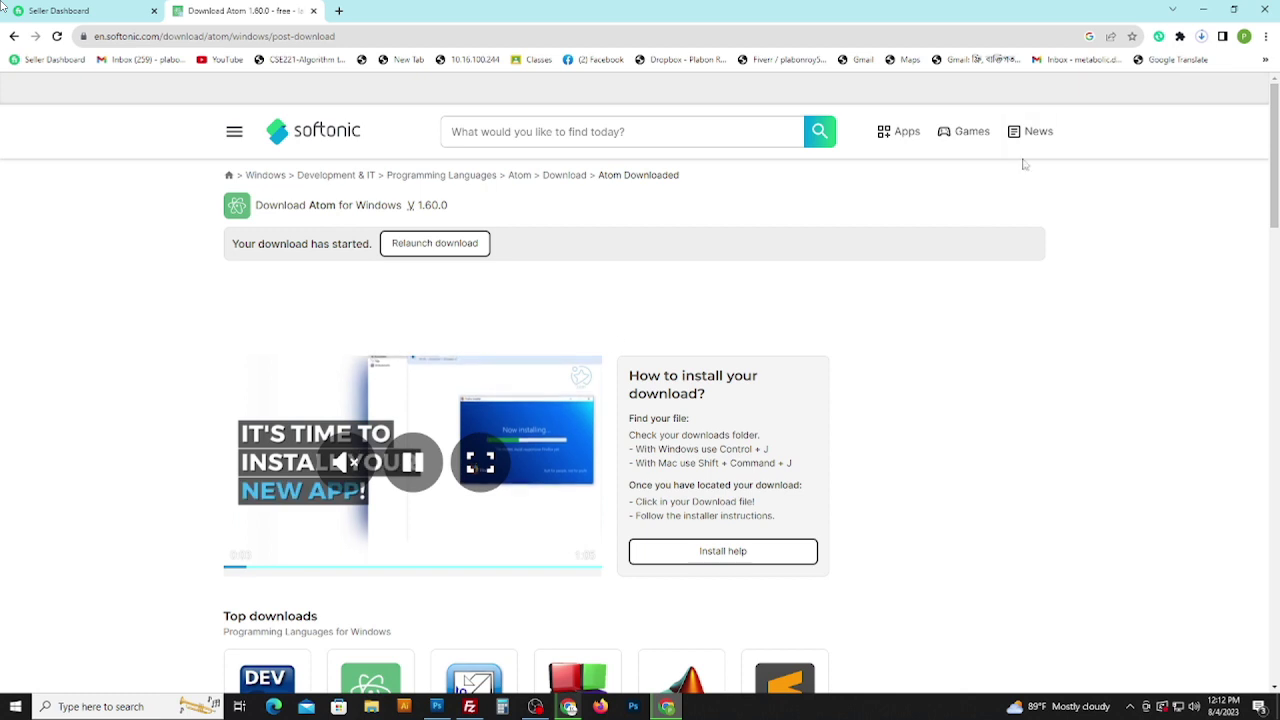
click(1202, 37)
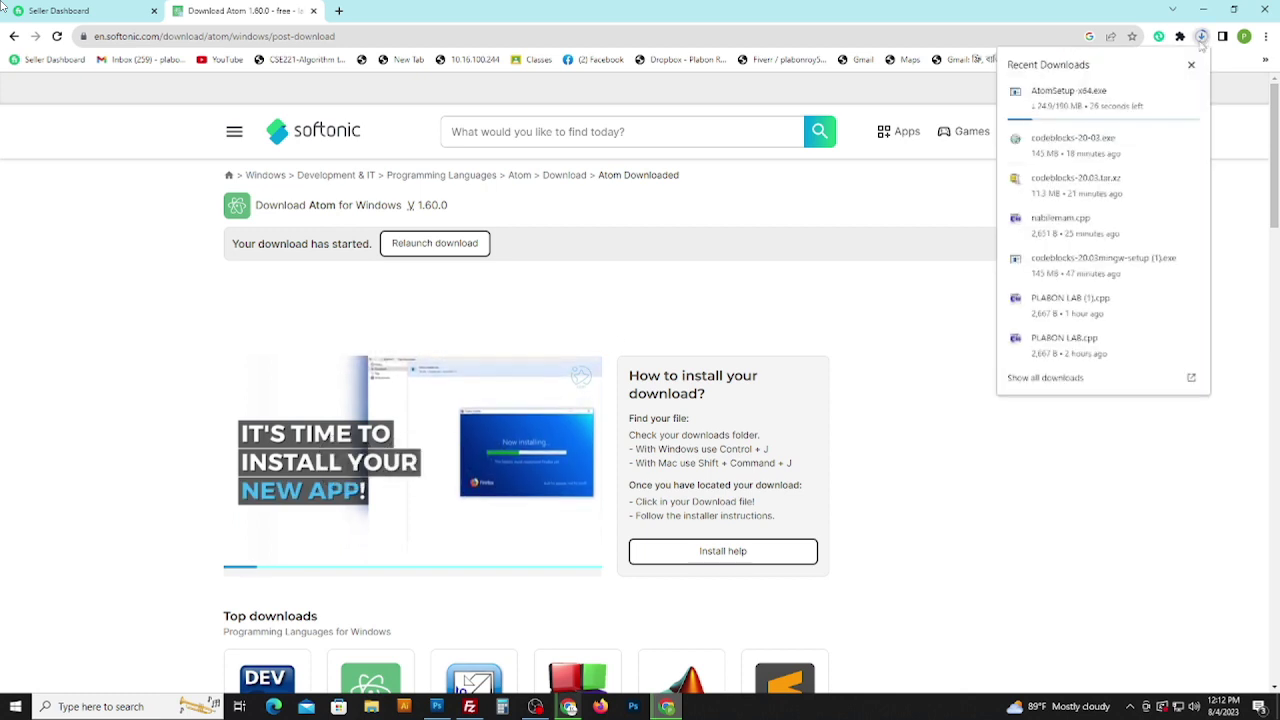
mouse_move(1088, 103)
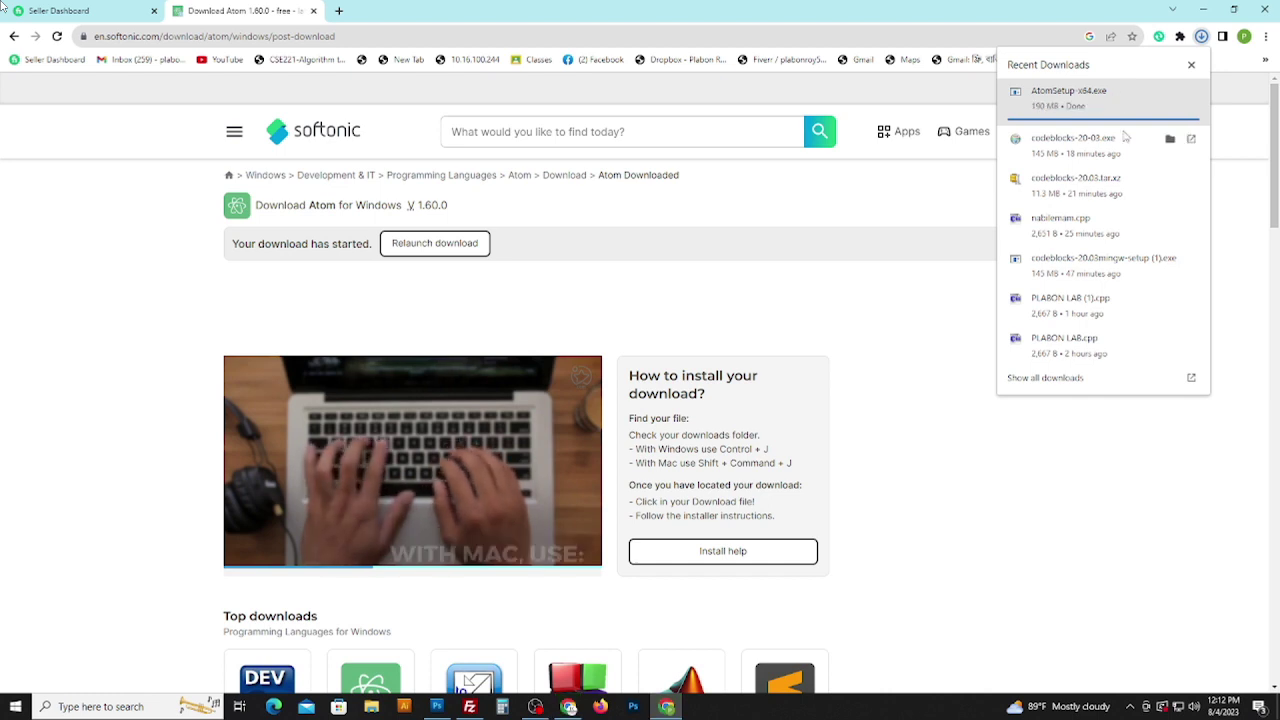
click(1191, 66)
- Minimize the browser and open the Downloads folder in File Explorer
click(1203, 9)
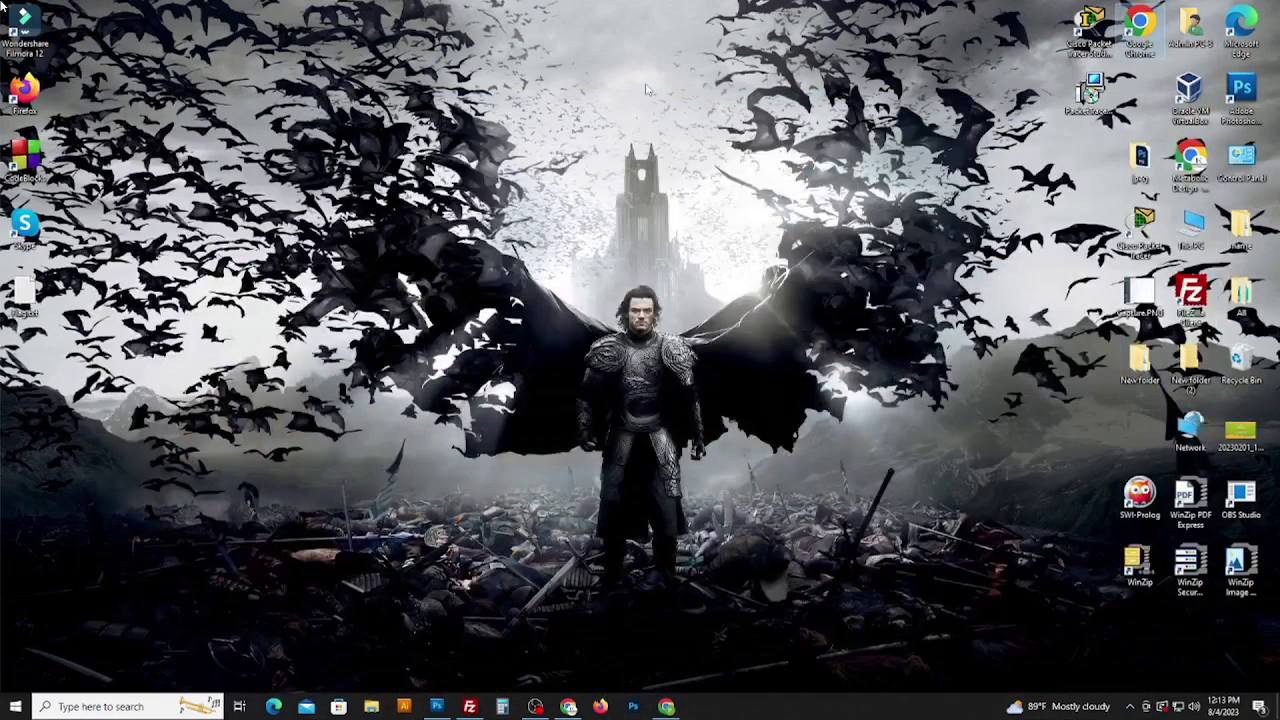
right_click(646, 89)
click(668, 133)
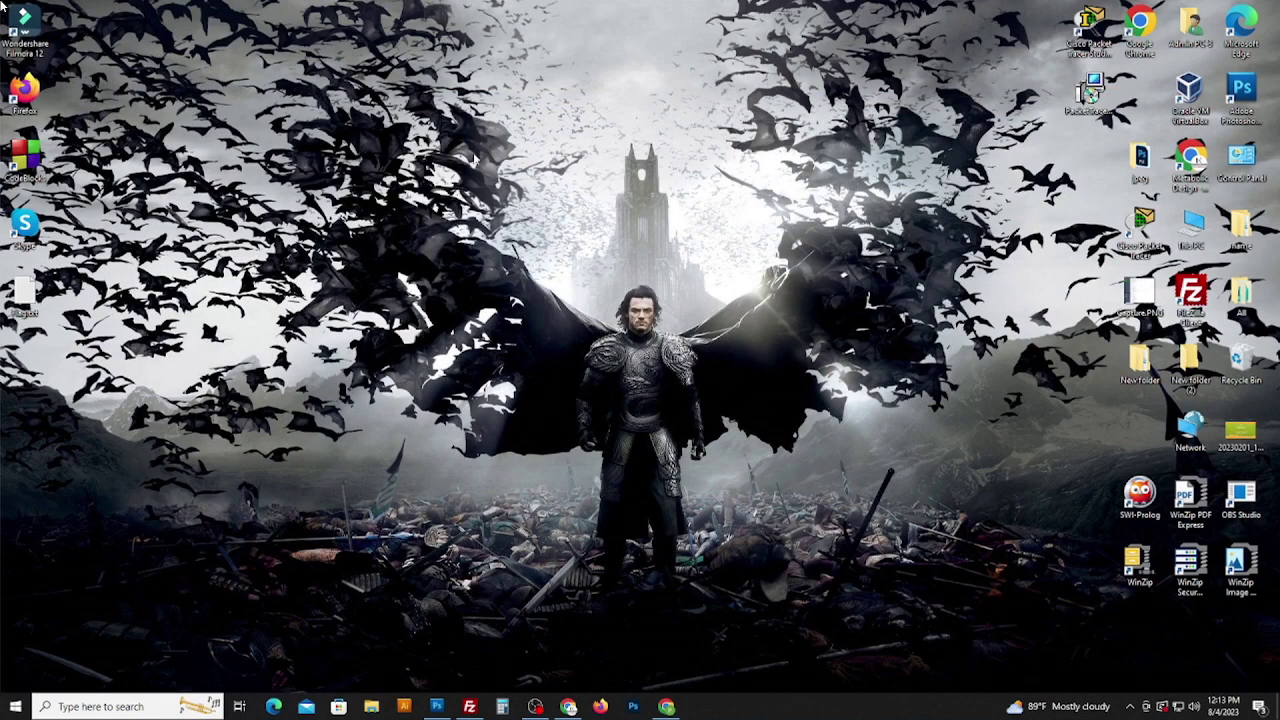
key(super+e)
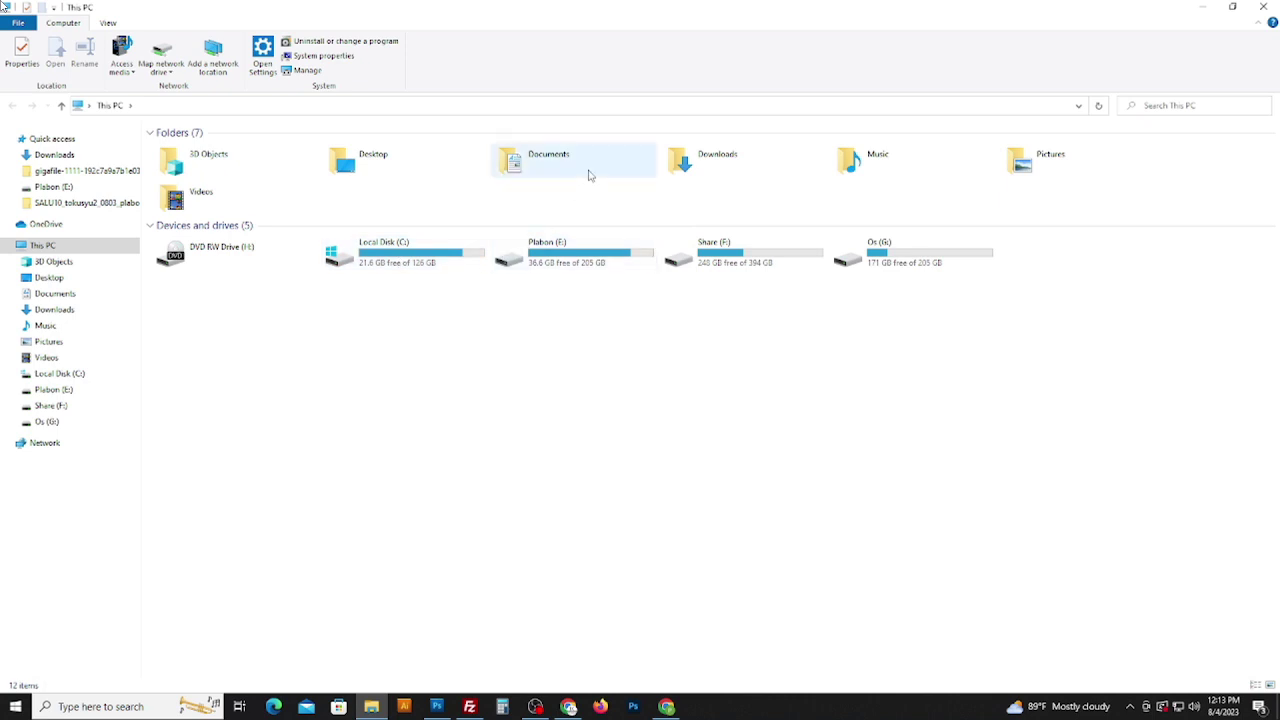
click(740, 162)
double_click(740, 162)
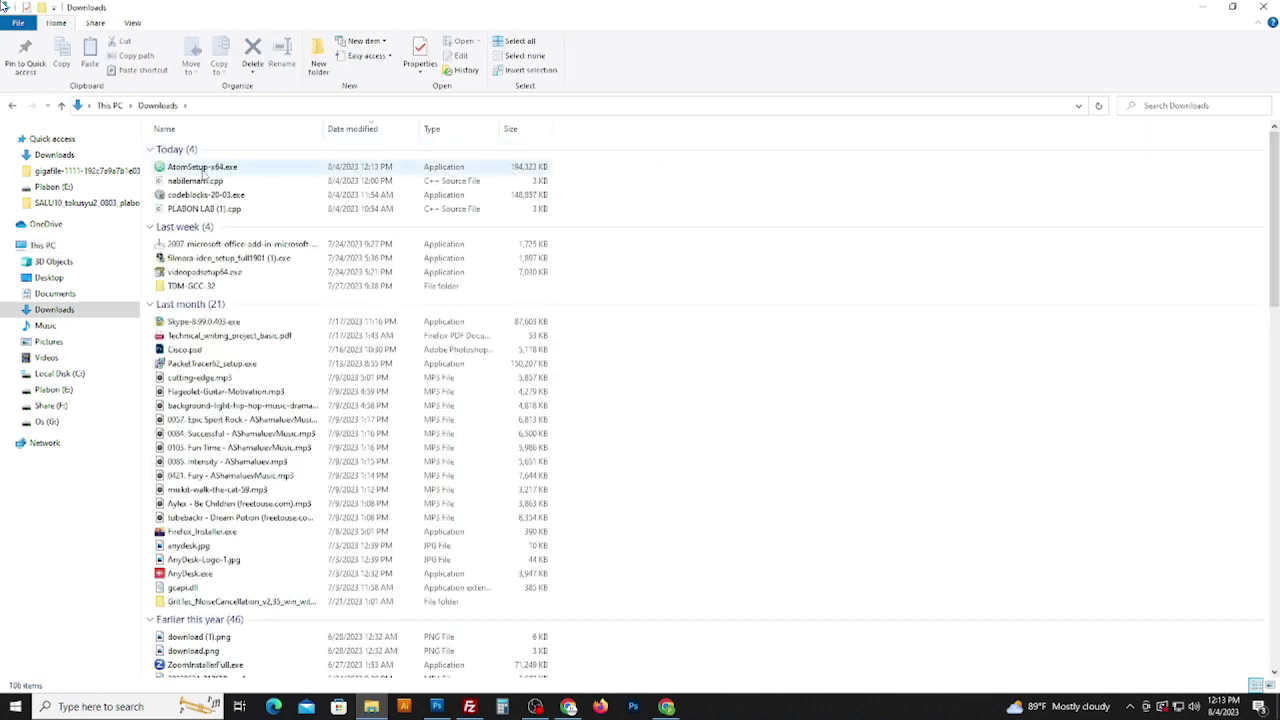
- Run AtomSetup-x64.exe from the Downloads folder and minimize File Explorer to return to the desktop
click(233, 173)
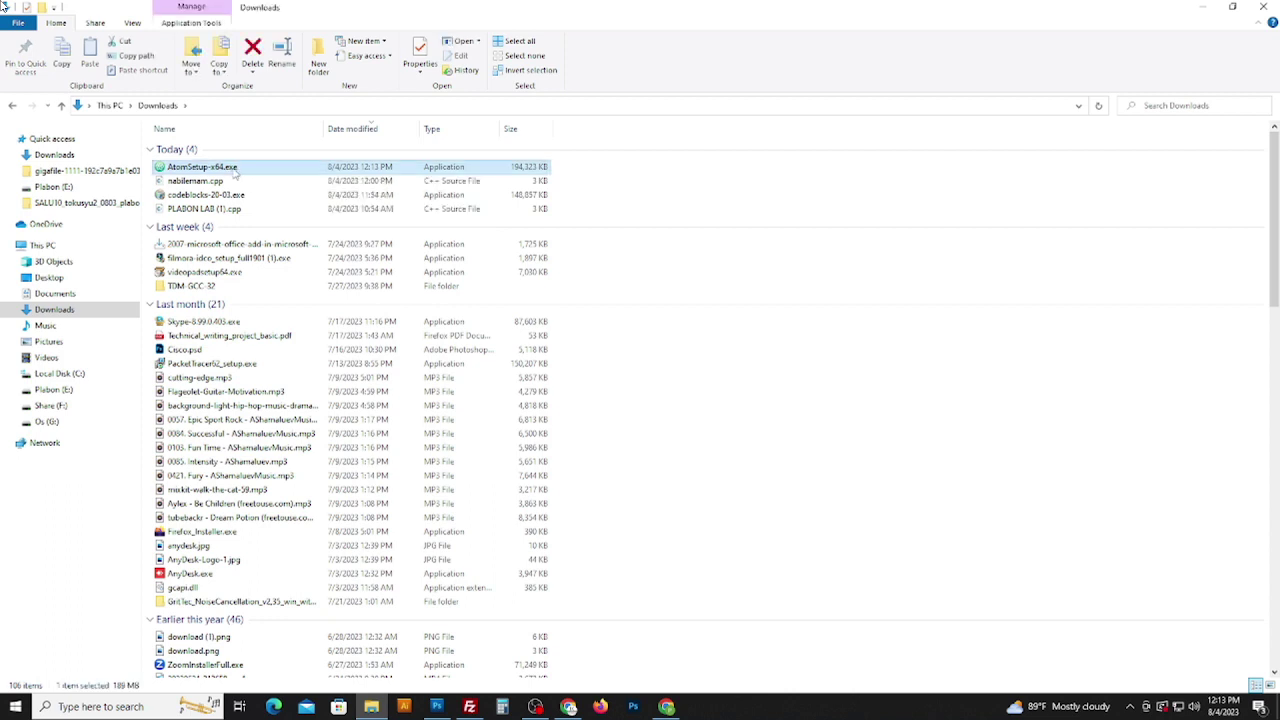
right_click(247, 173)
click(305, 181)
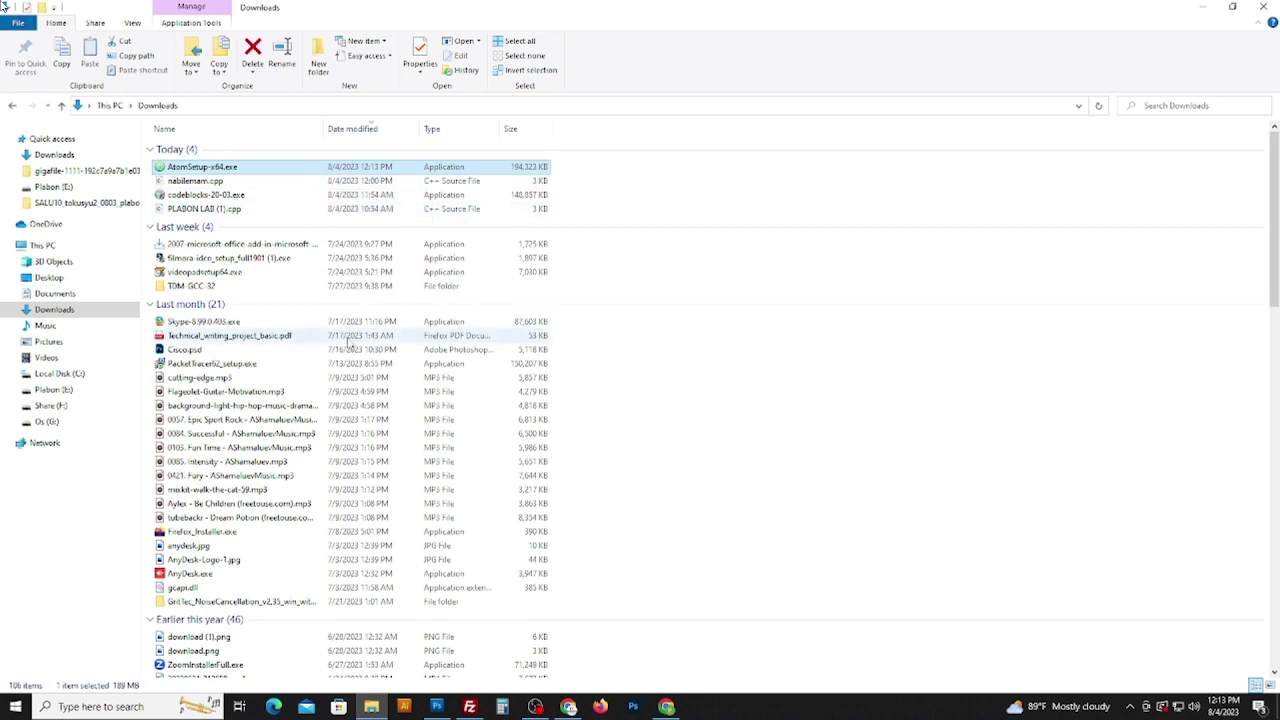
click(1201, 7)
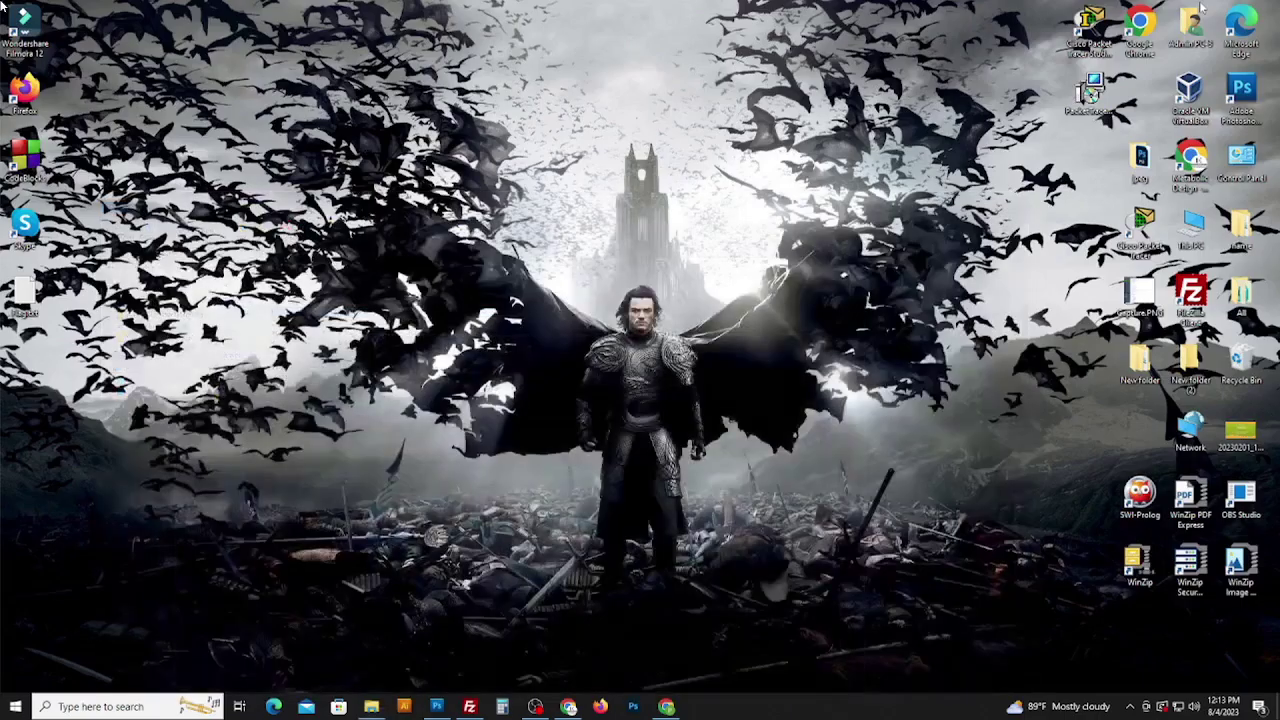
right_click(534, 101)
click(570, 142)
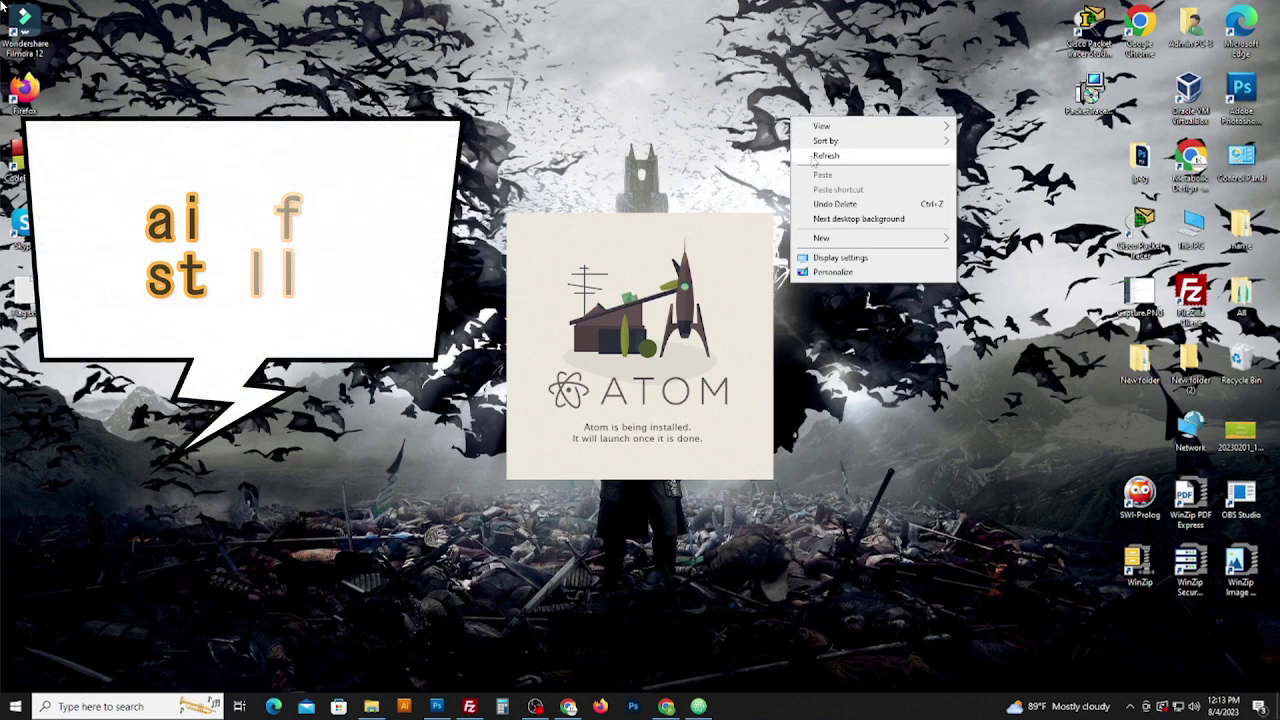
- Move the newly launched Atom window toward the middle of the desktop and maximize it
drag(25, 365, 437, 245)
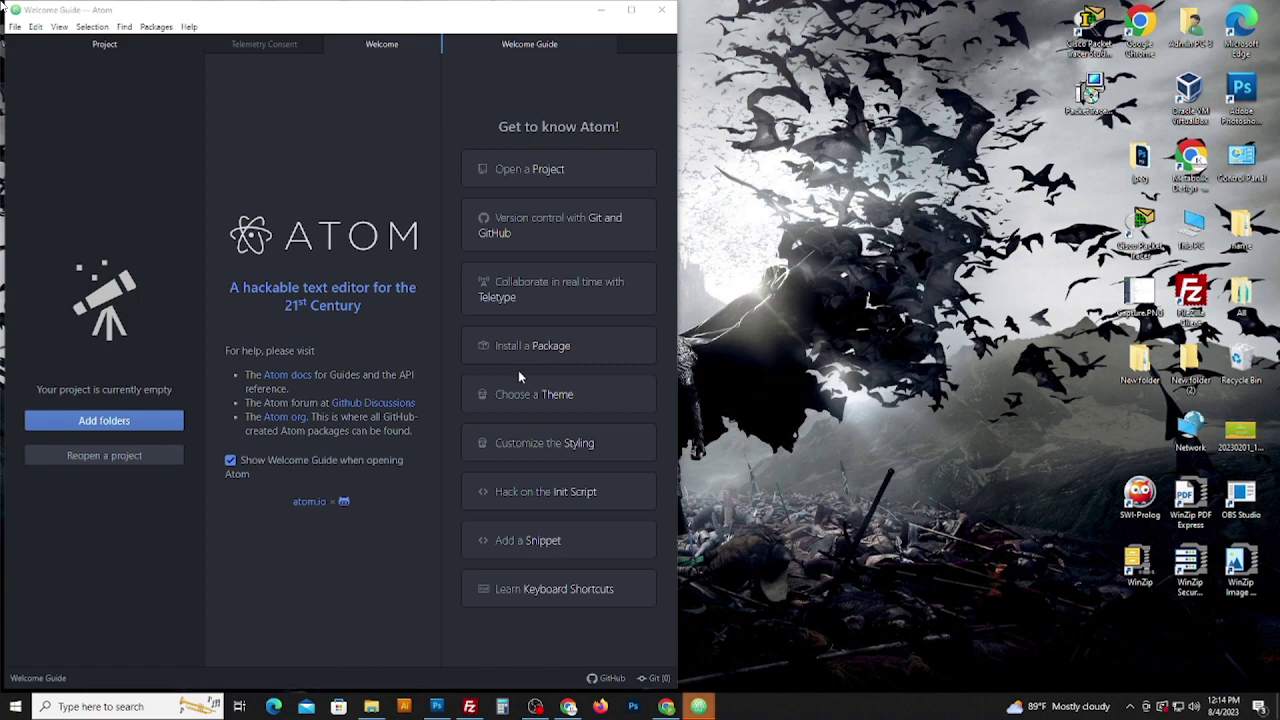
drag(323, 18, 617, 37)
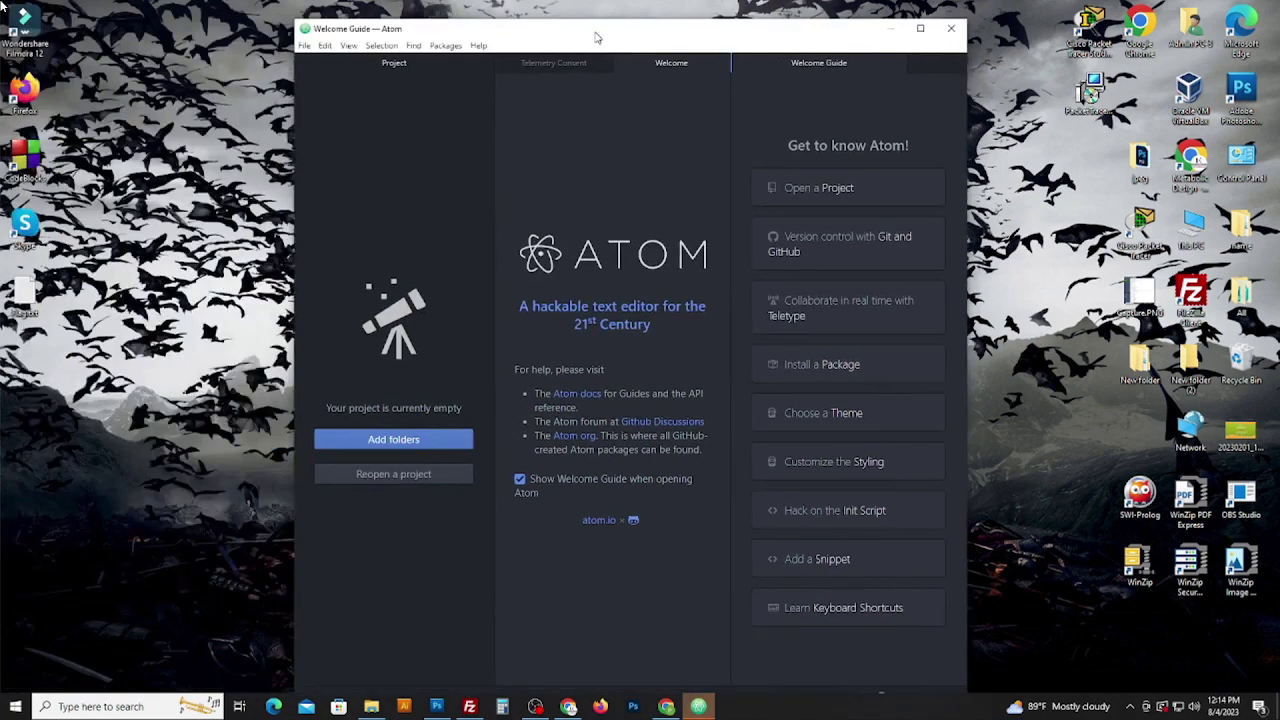
click(919, 30)
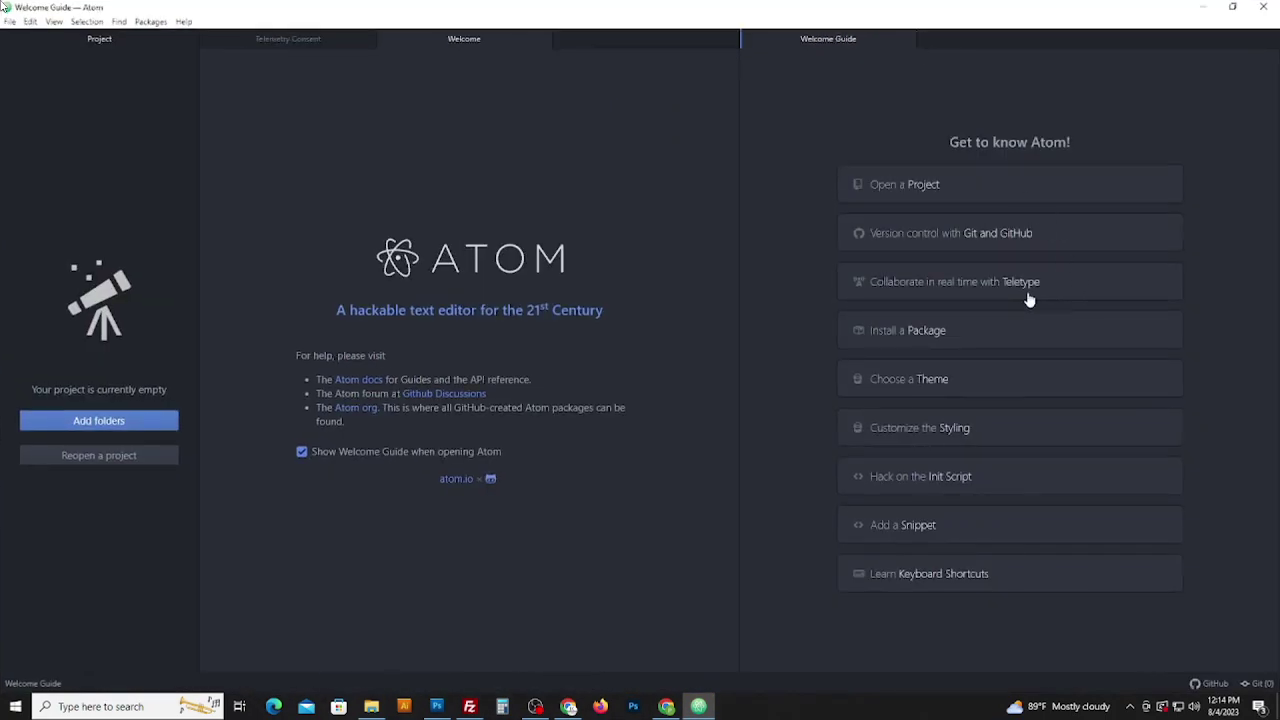
- Start adding a project folder in Atom and browse the E: and F: drives and Downloads for one
click(100, 422)
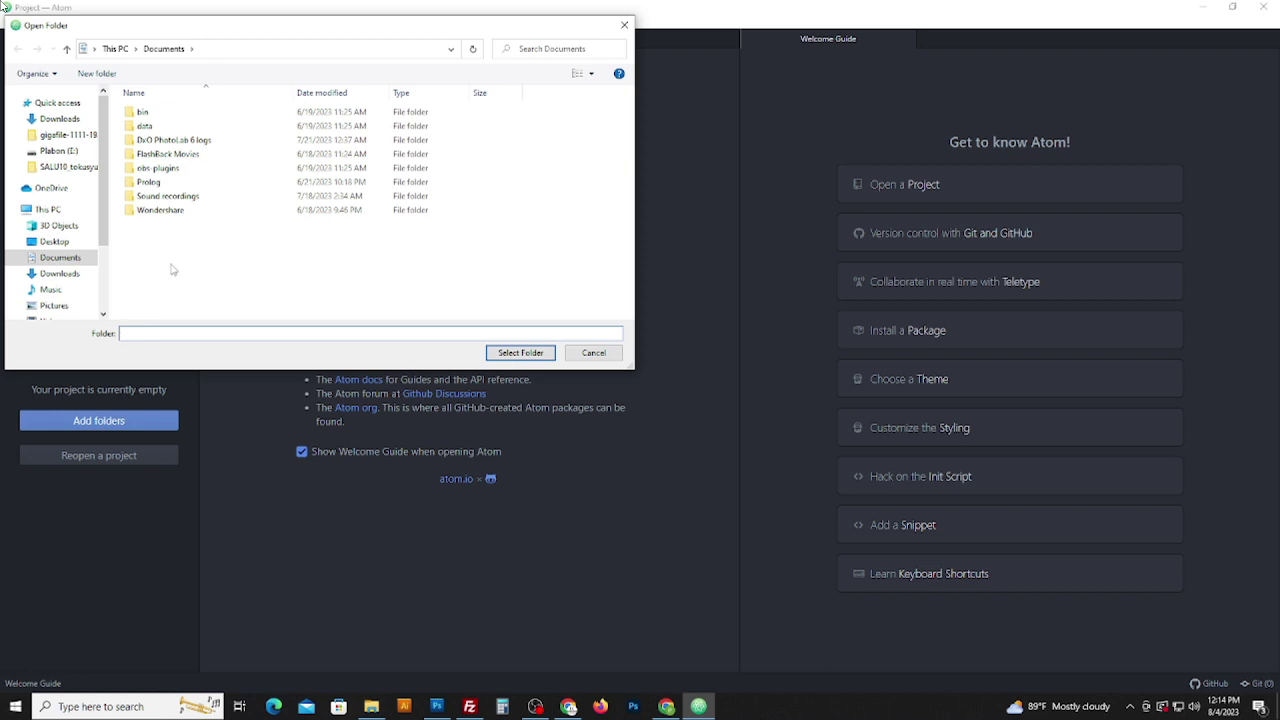
key(alt+Up)
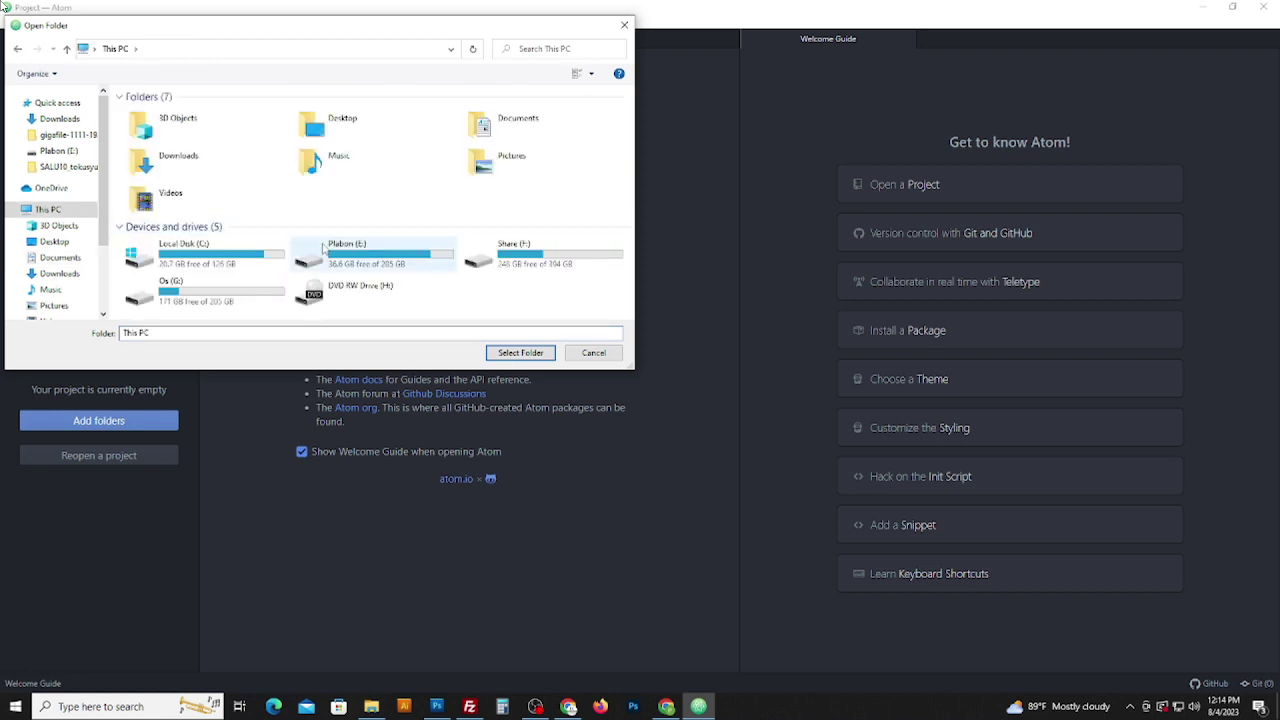
click(237, 260)
double_click(377, 262)
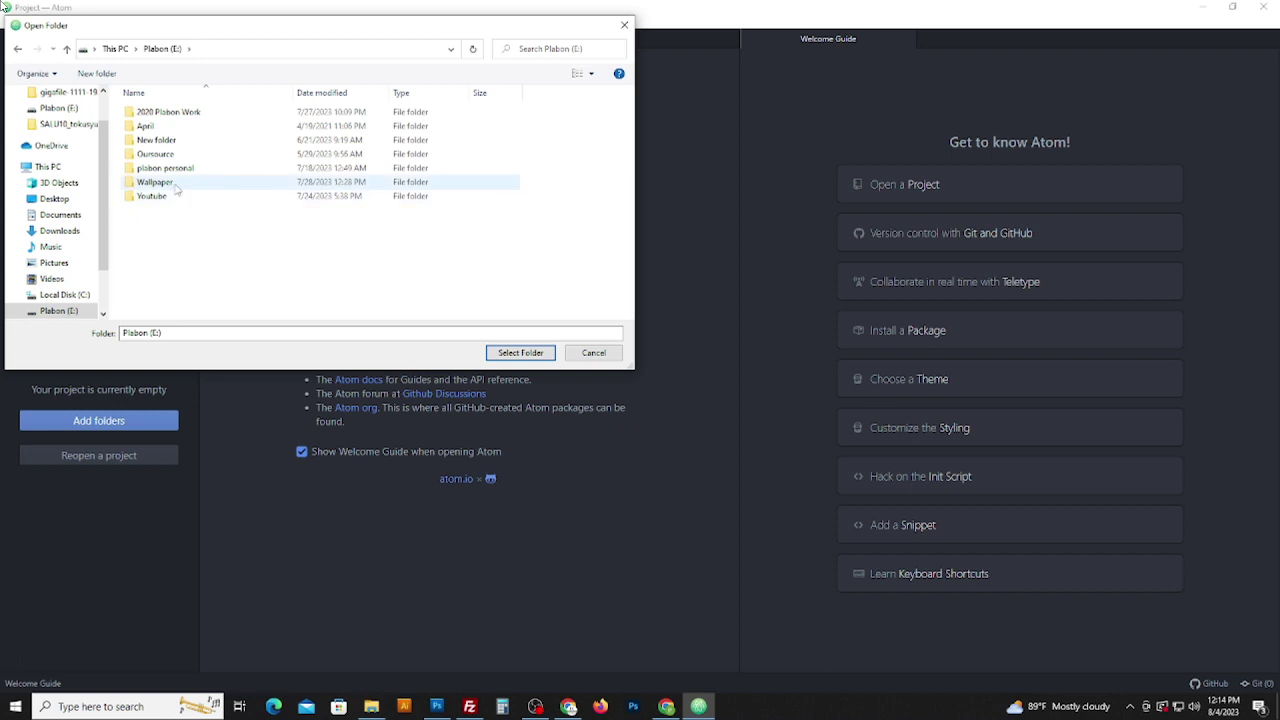
key(alt+Up)
double_click(510, 255)
key(alt+Up)
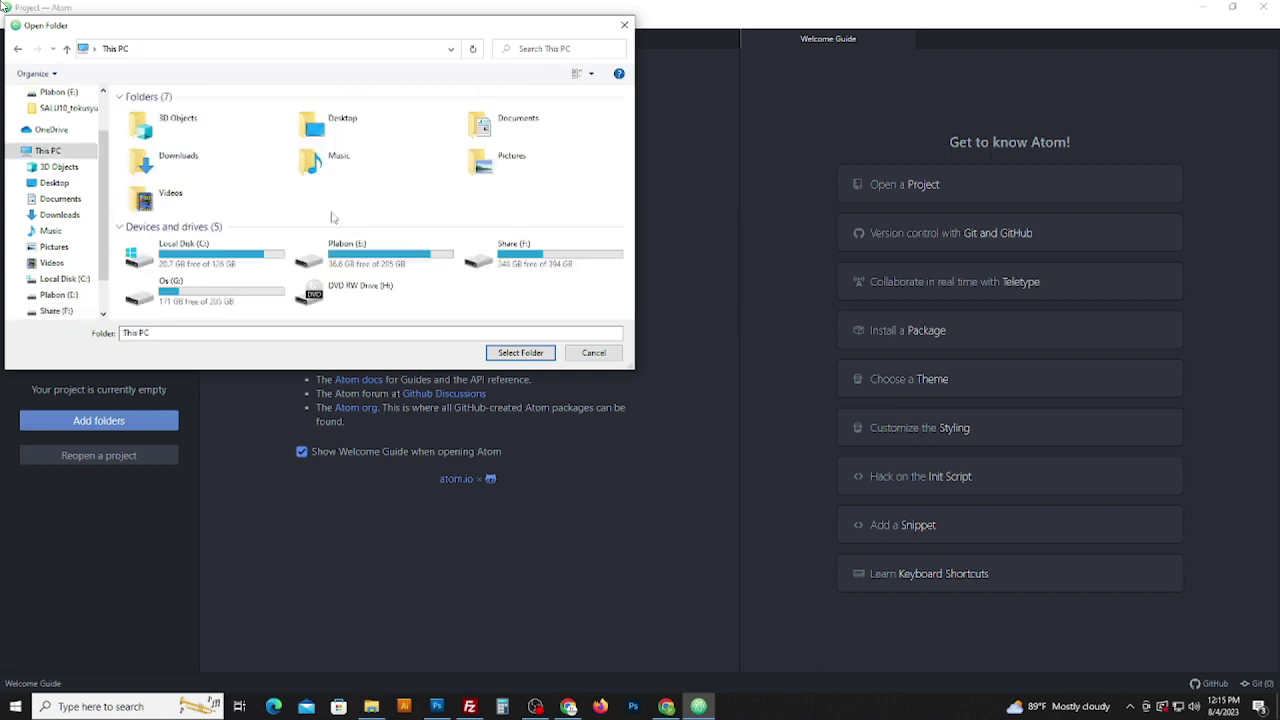
double_click(160, 160)
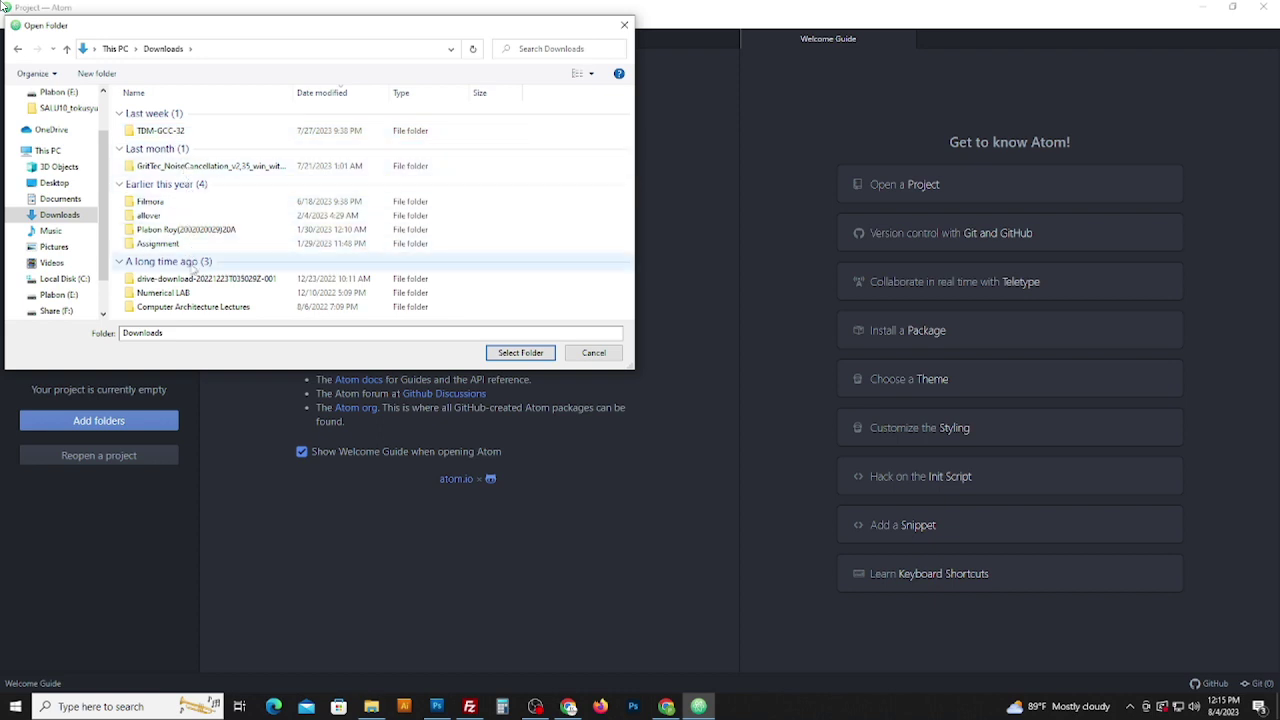
key(alt+Up)
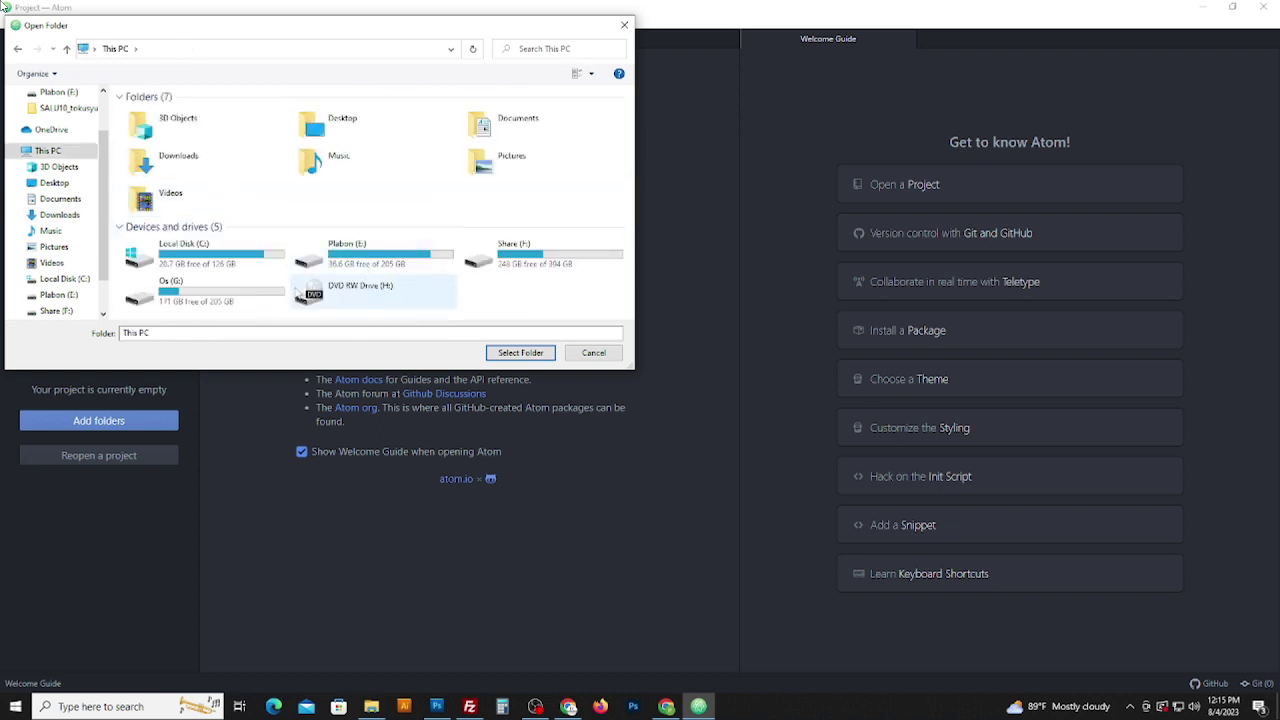
- Add the folder "New folder" from the E: drive as the Atom project folder
double_click(380, 254)
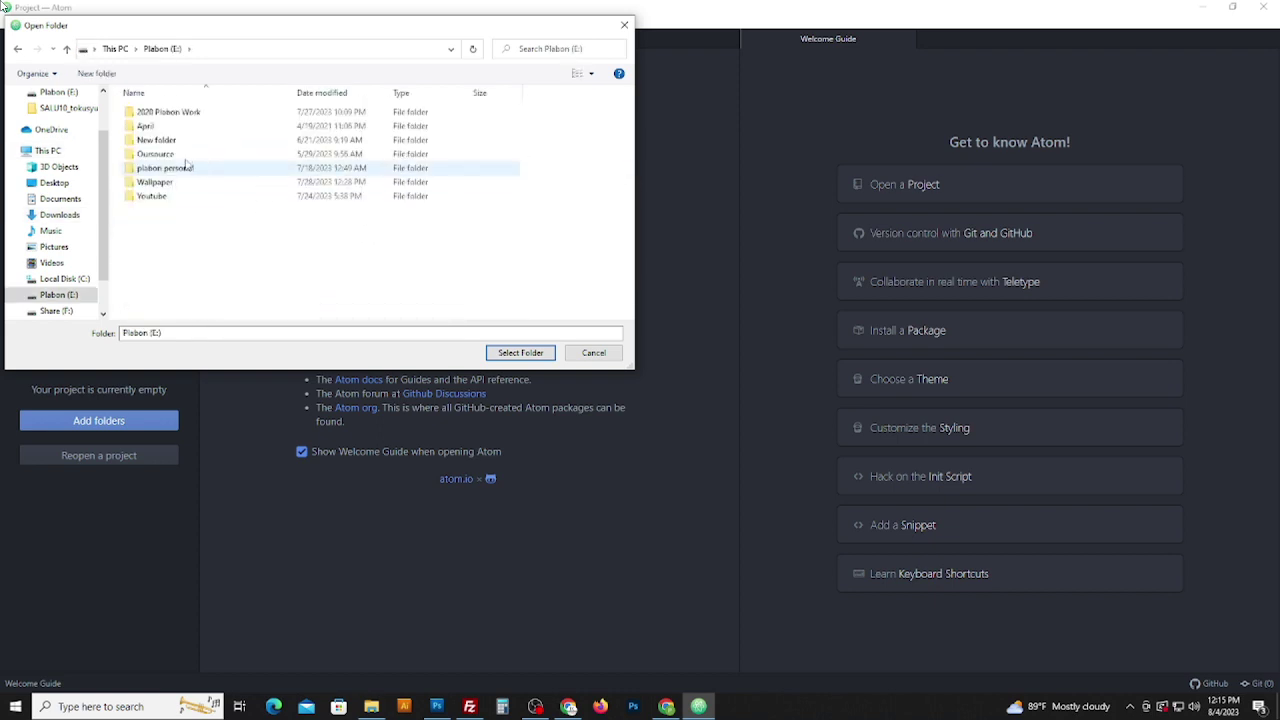
double_click(170, 112)
key(alt+Up)
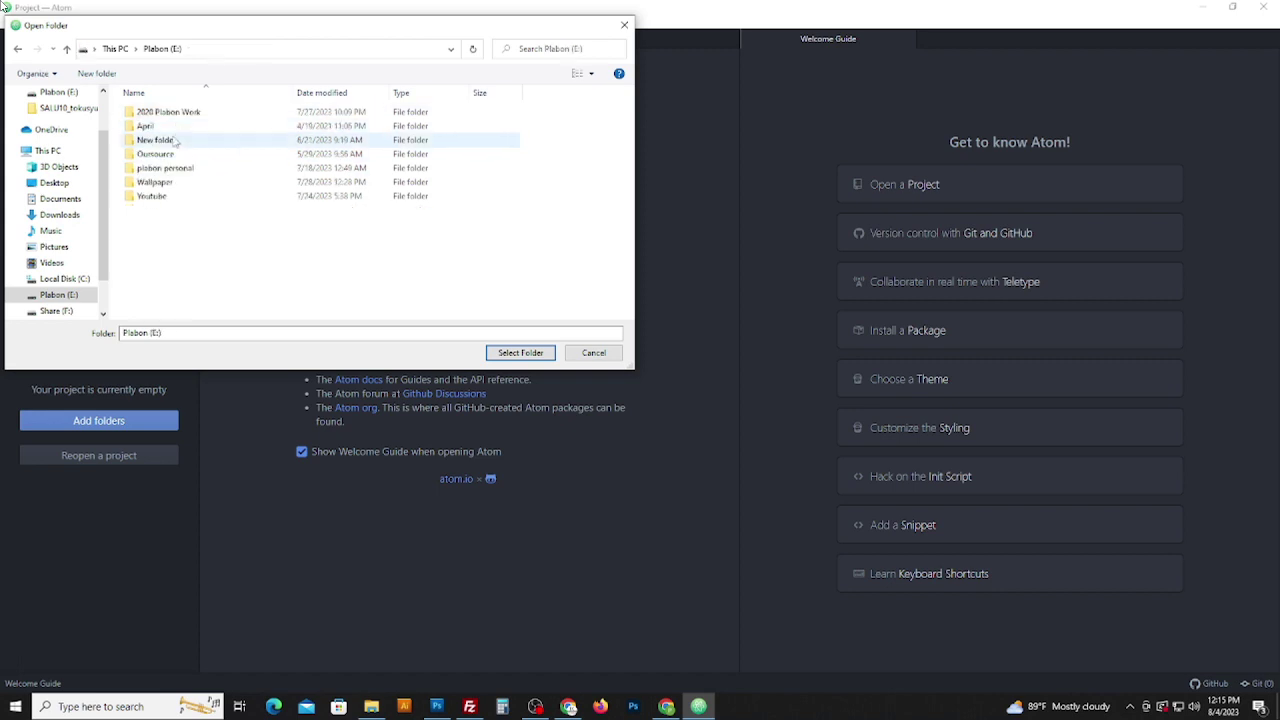
double_click(172, 140)
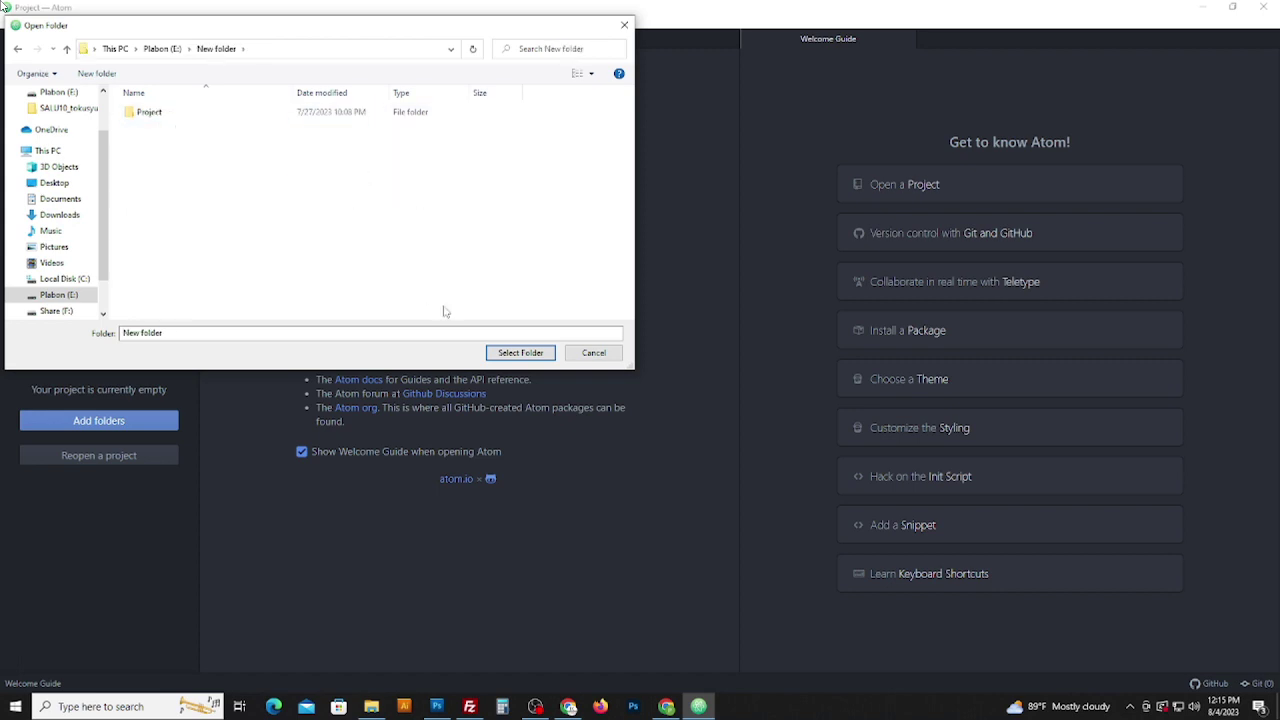
click(515, 351)
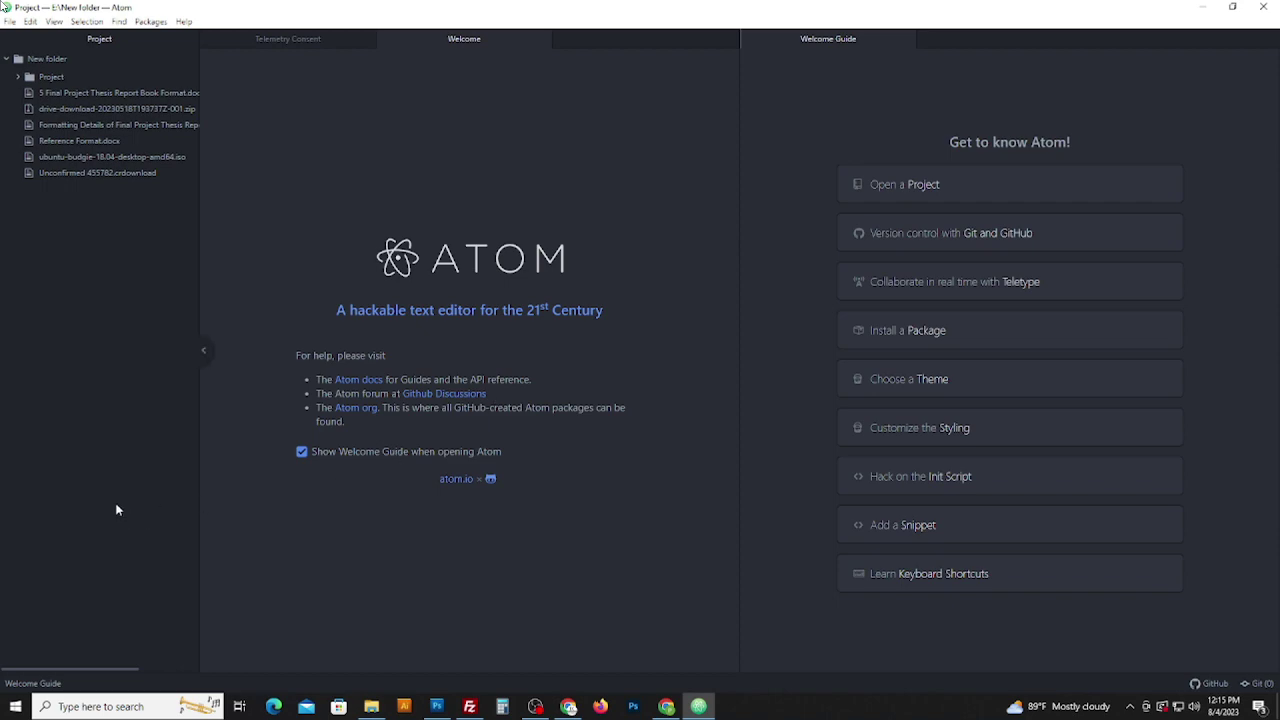
- Explore the New folder project tree, previewing "5 Final Project Thesis Report Book Format.docx", and return to the Welcome Guide
click(70, 93)
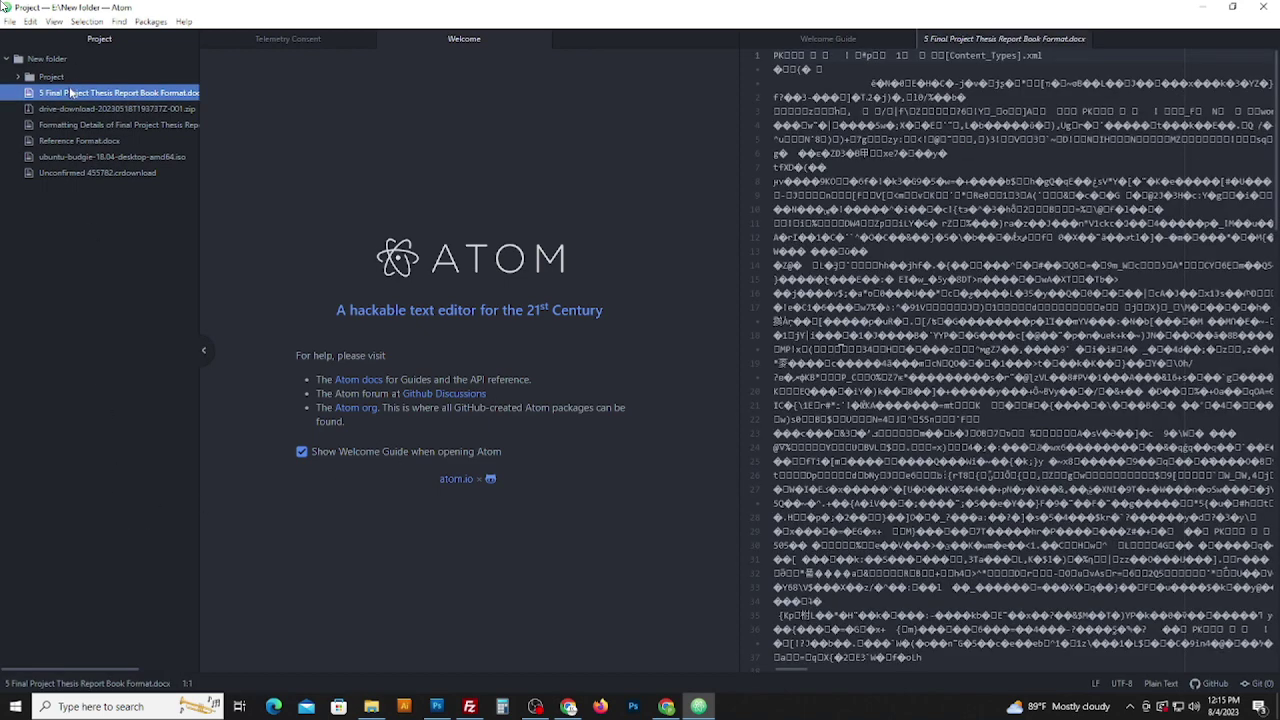
click(52, 78)
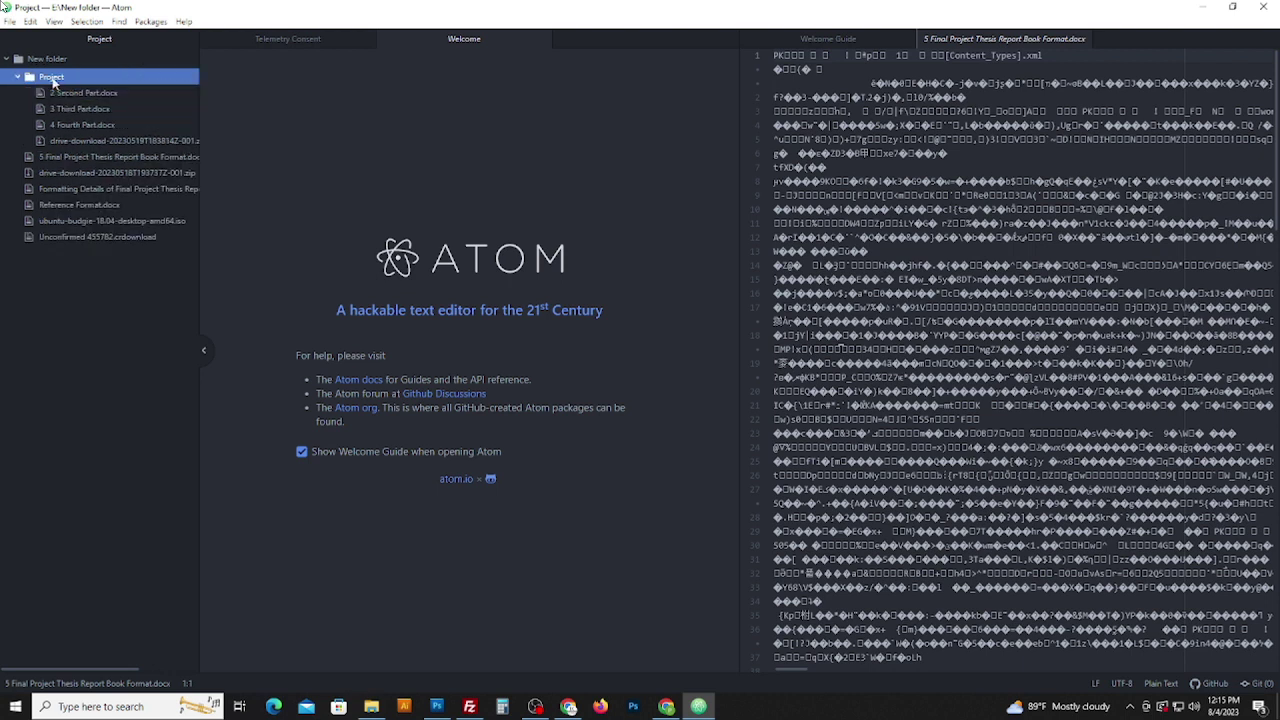
click(46, 60)
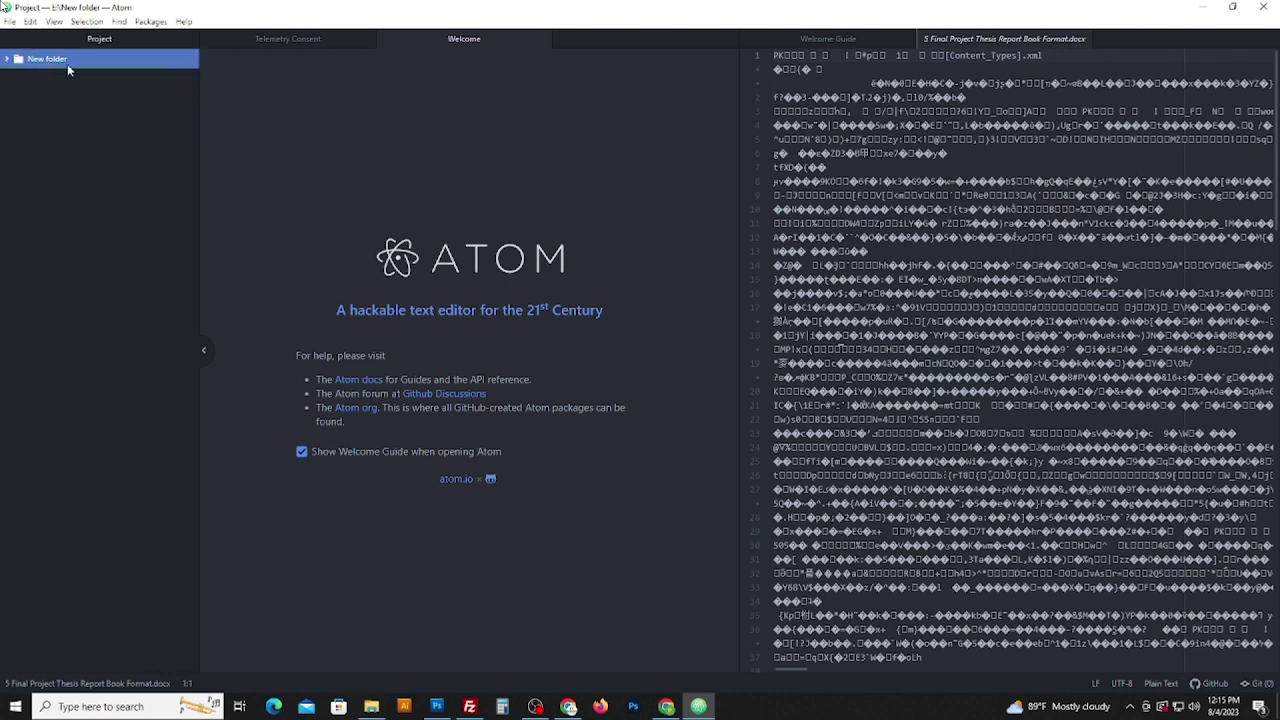
click(830, 40)
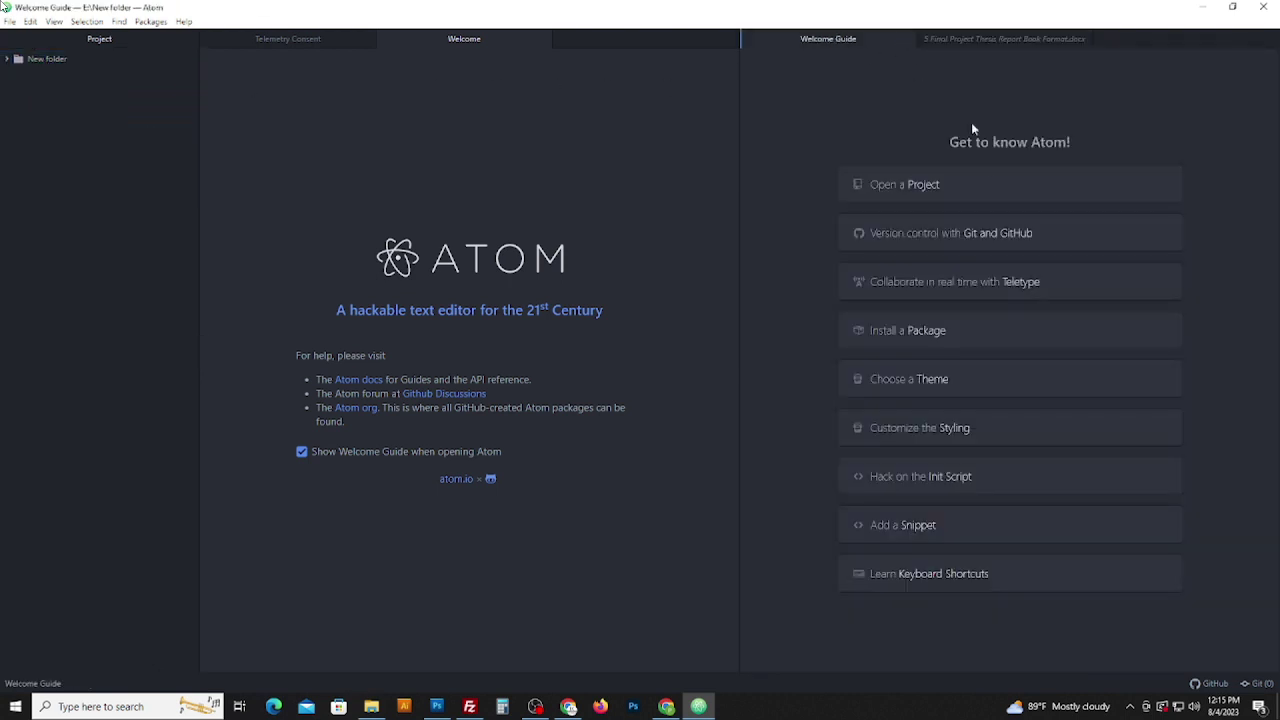
- Close the previewed thesis report .docx file and widen the Welcome Guide pane
click(1082, 39)
drag(740, 112, 427, 128)
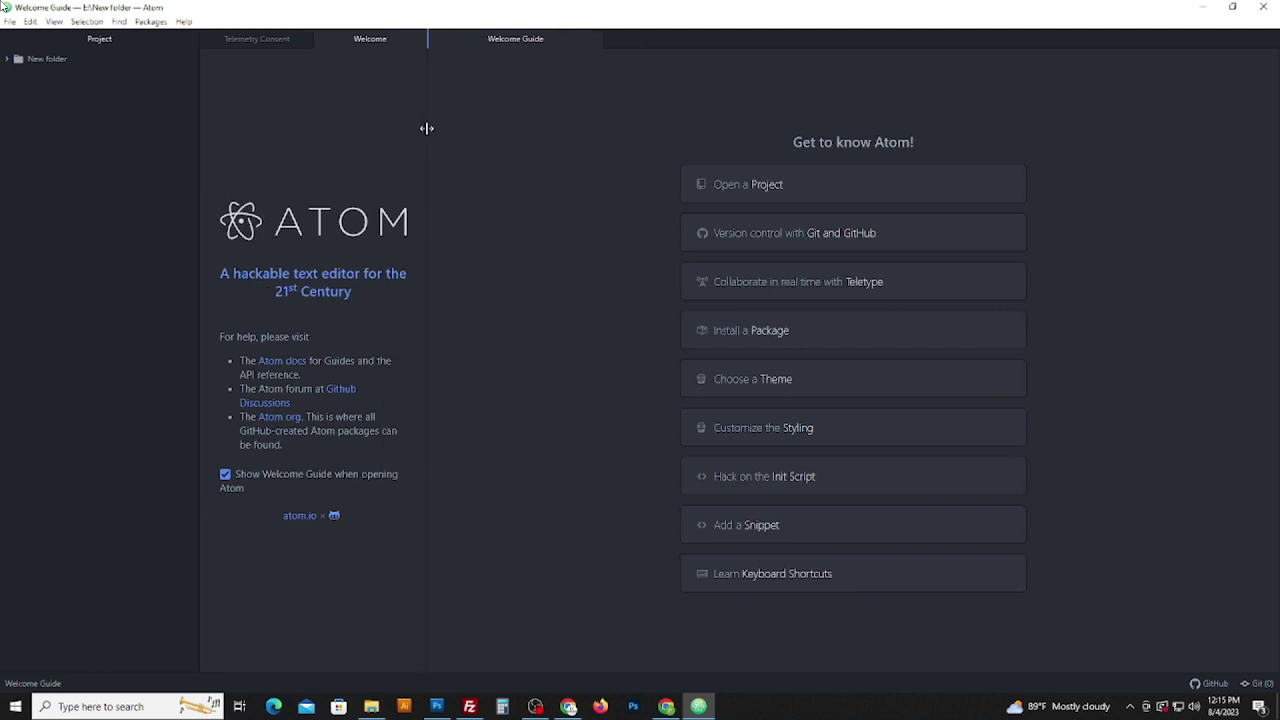
- Examine the Atom docs and Github Discussions help links on the Welcome page, highlighting each one
drag(232, 362, 396, 364)
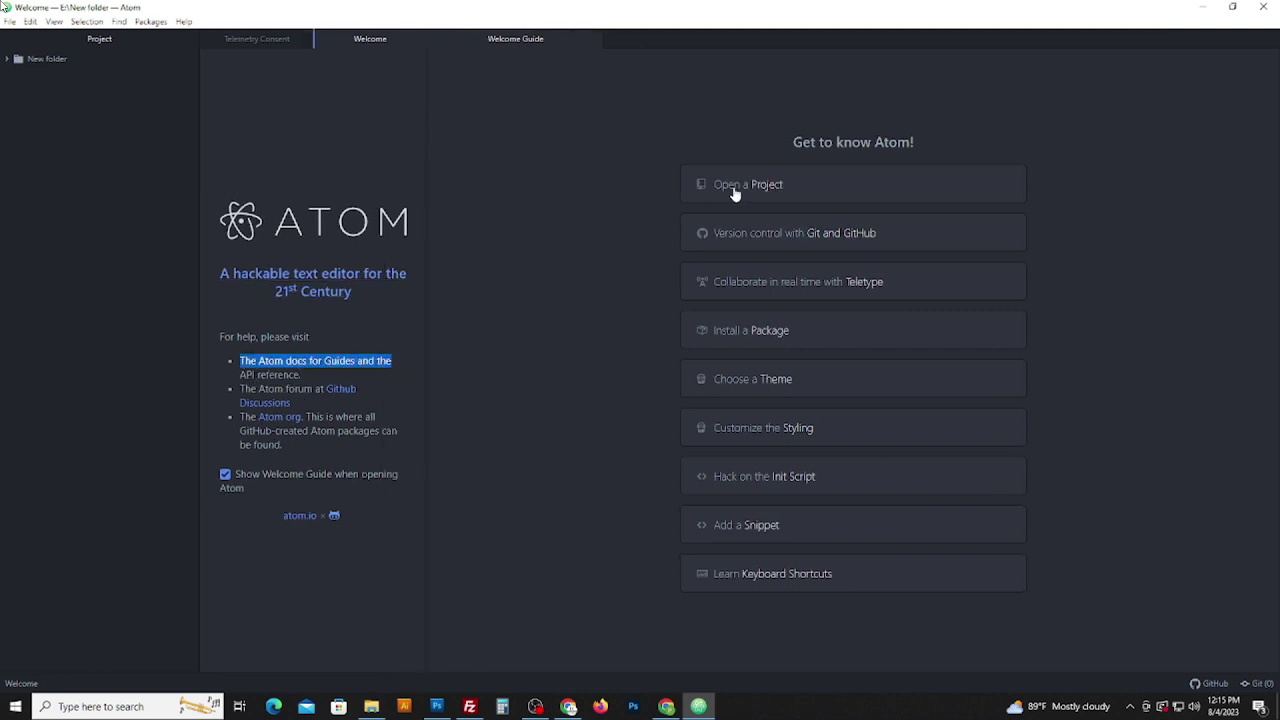
click(396, 358)
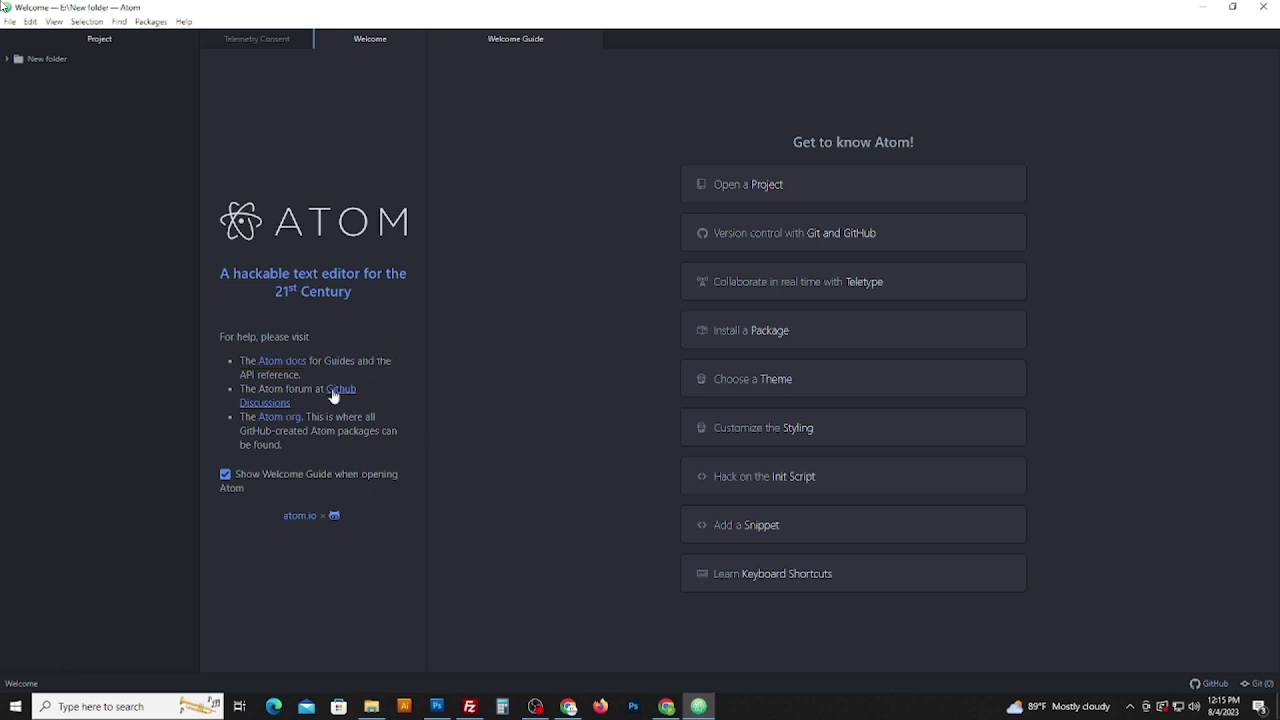
drag(331, 391, 365, 407)
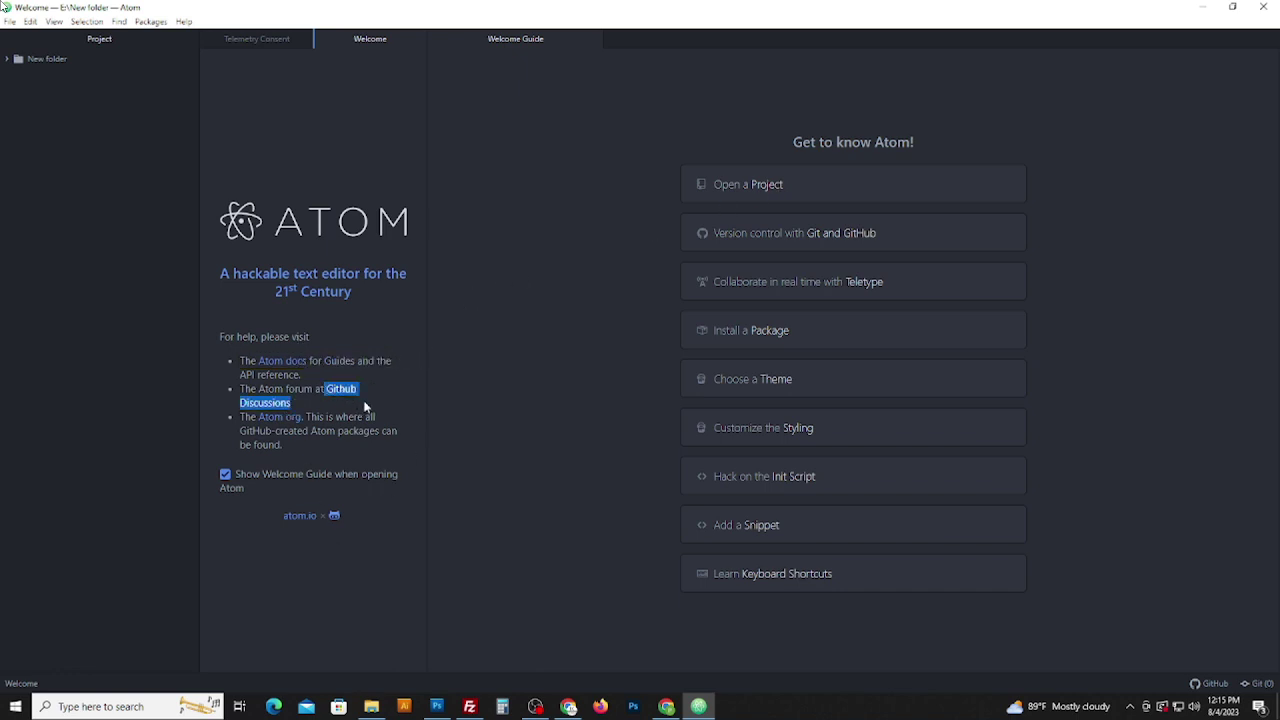
click(537, 267)
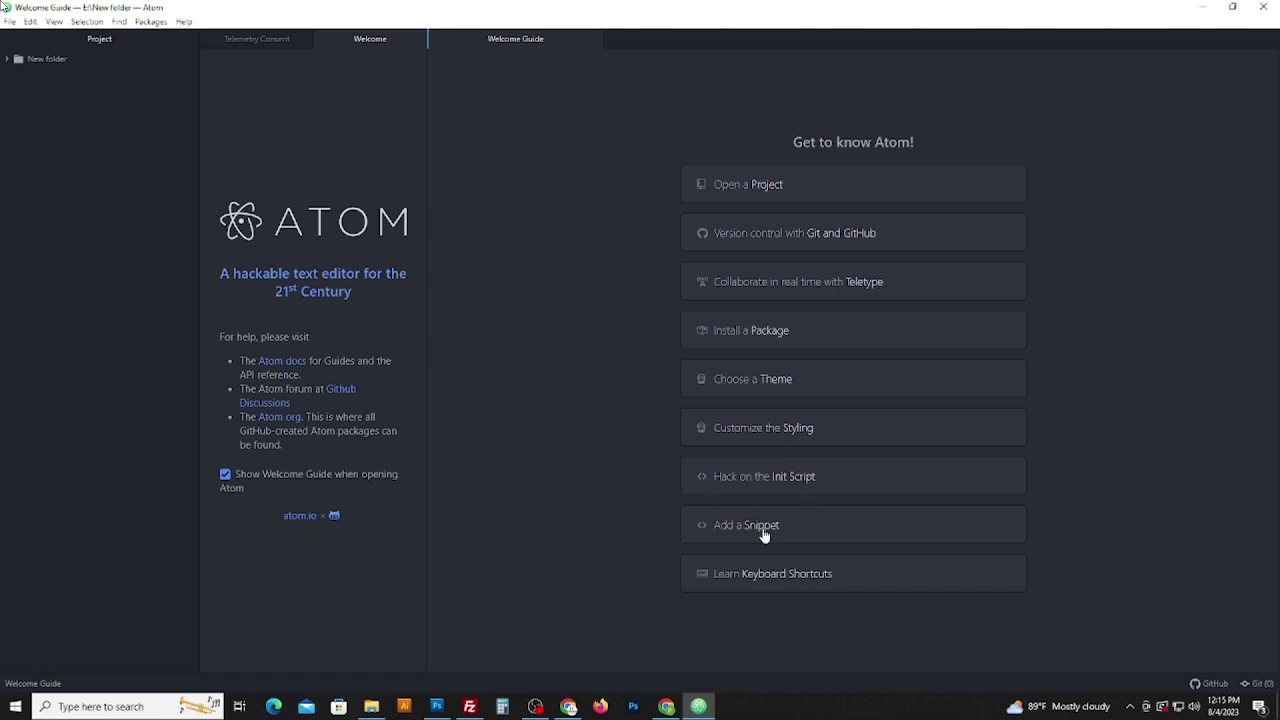
- Expand the Welcome Guide's Open a Project section, browse the E: drive's folders for a project, and close the chooser without selecting one
click(744, 187)
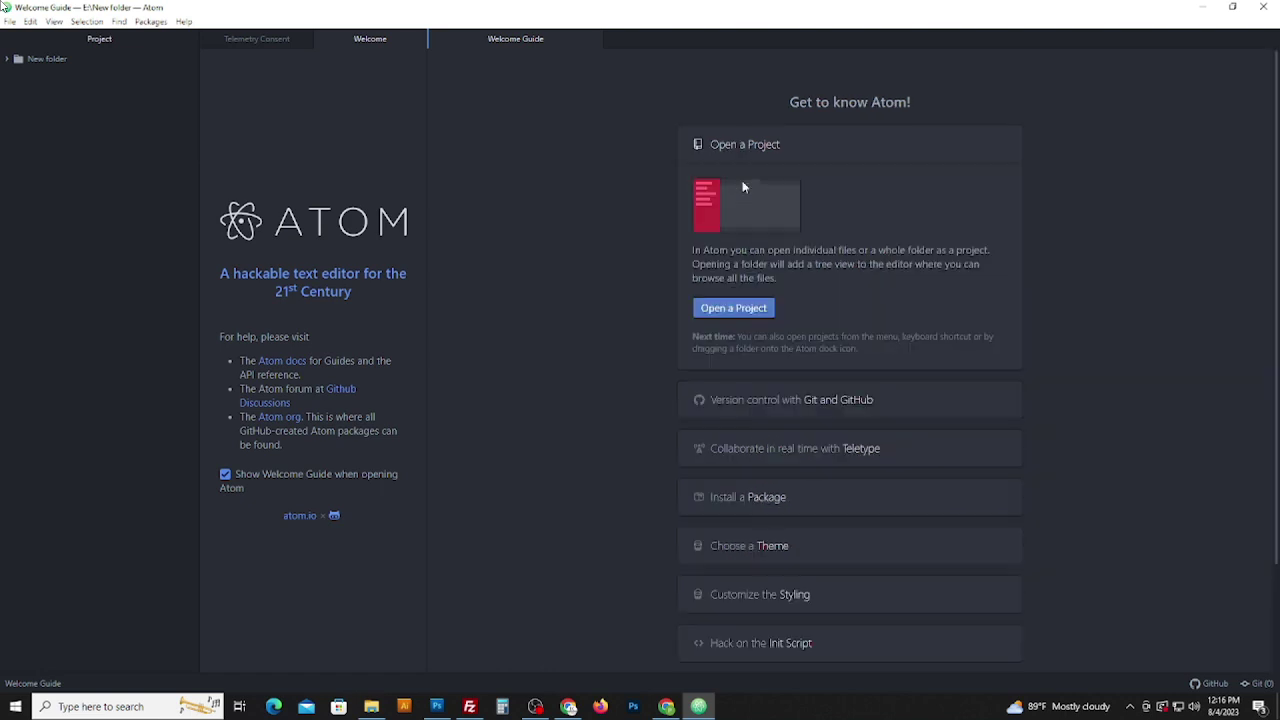
click(735, 309)
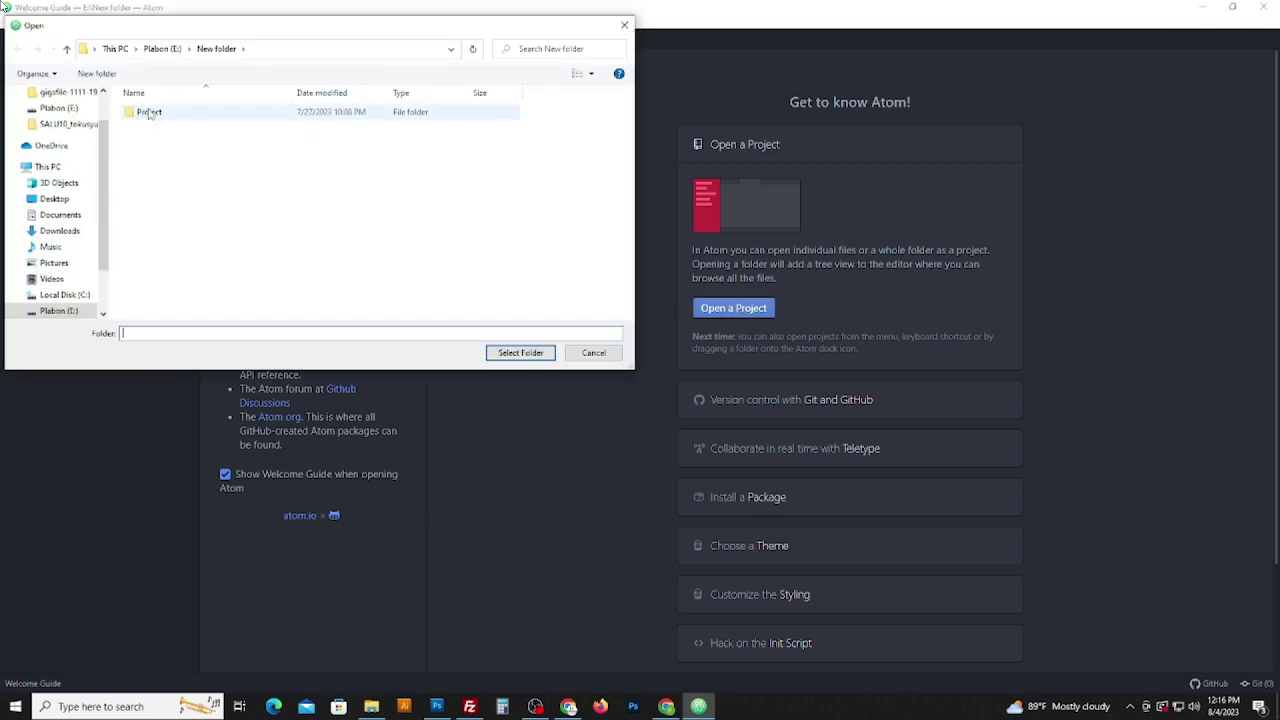
double_click(148, 113)
key(alt+Up)
key(alt+Up)
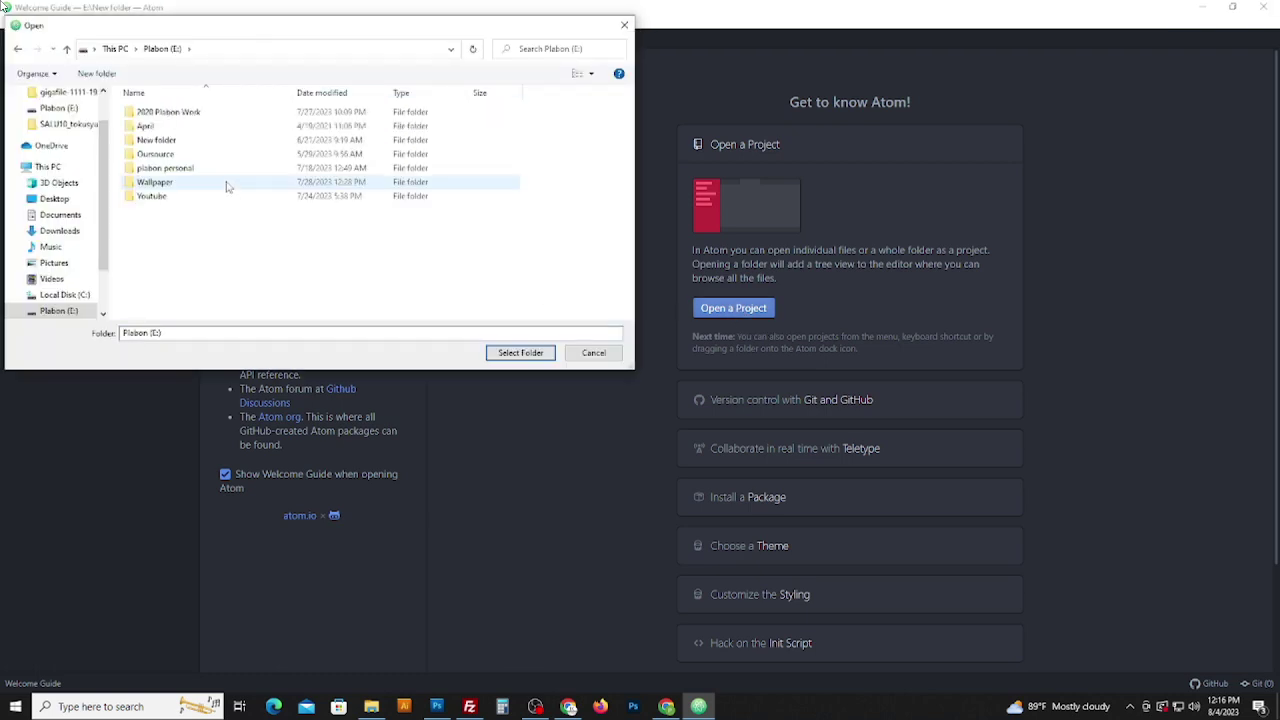
double_click(168, 112)
key(alt+Up)
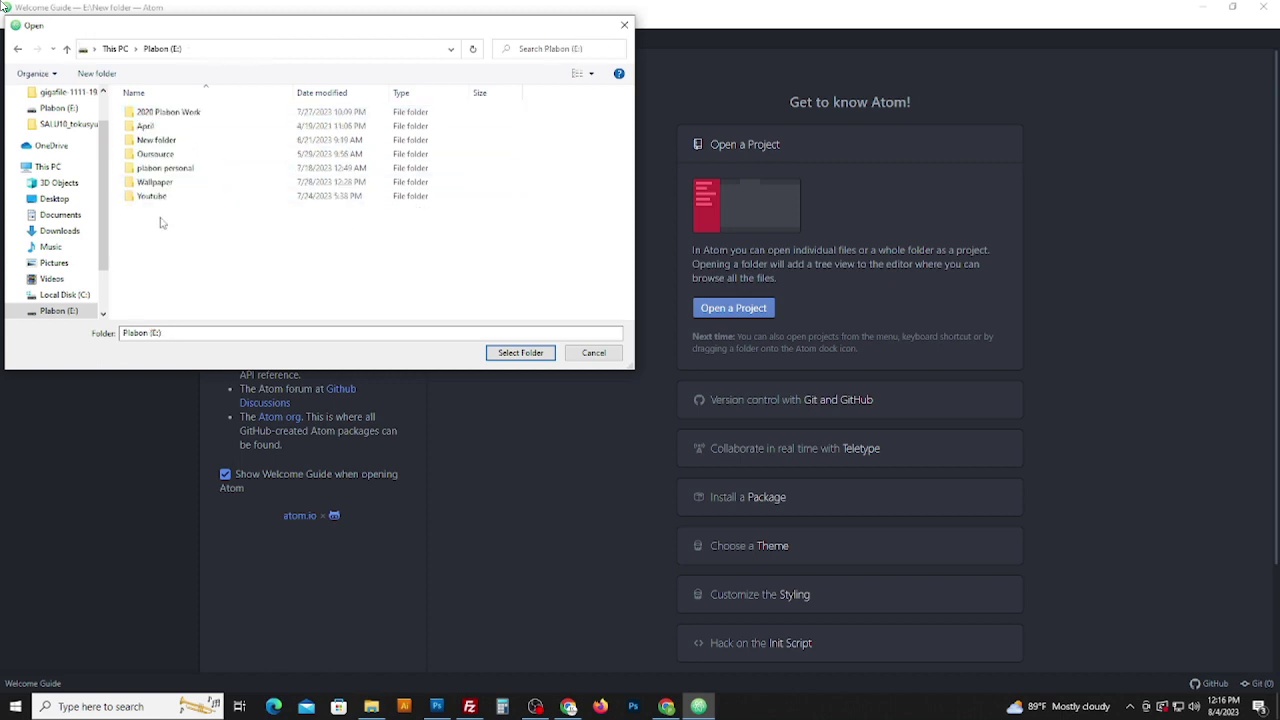
double_click(185, 114)
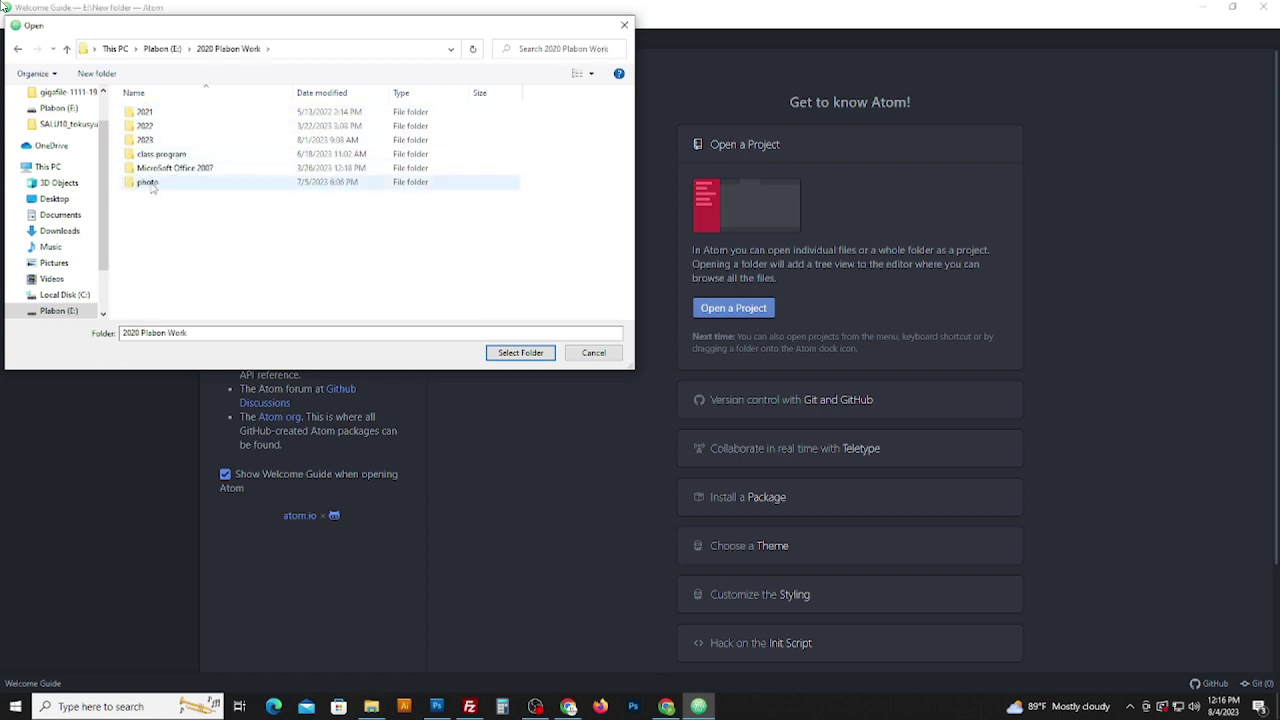
key(alt+Up)
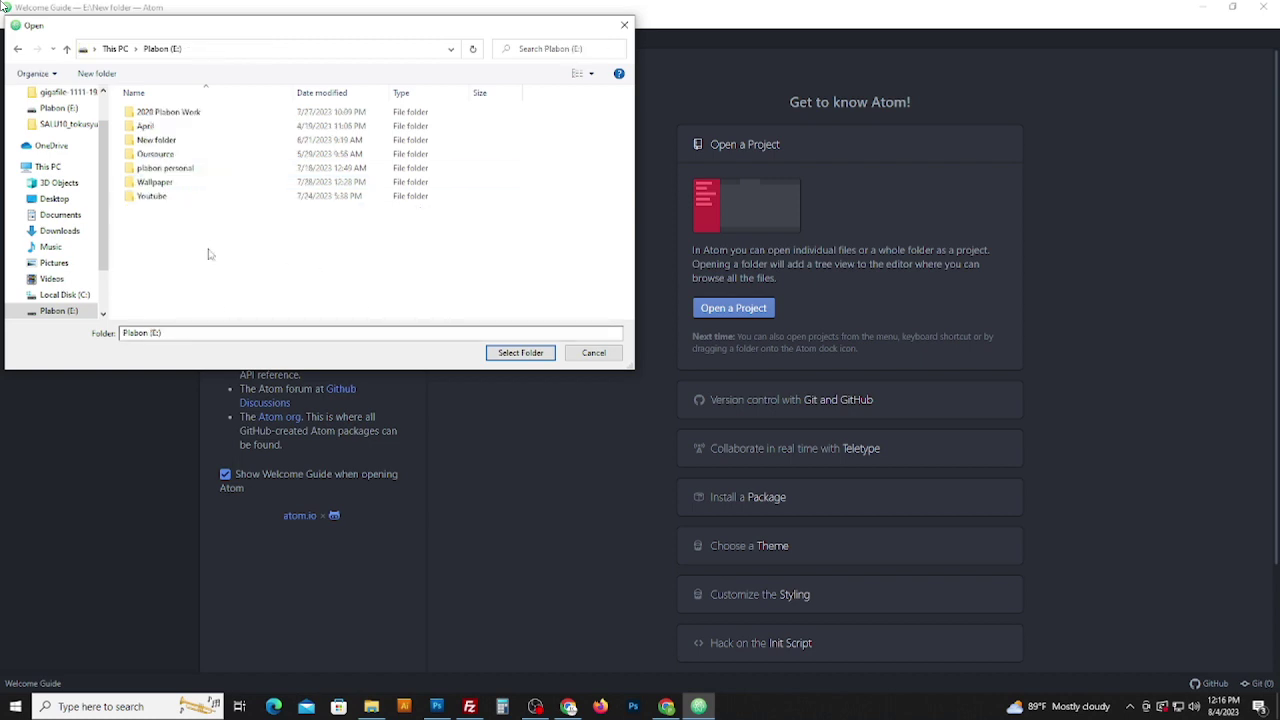
key(alt+Up)
click(593, 352)
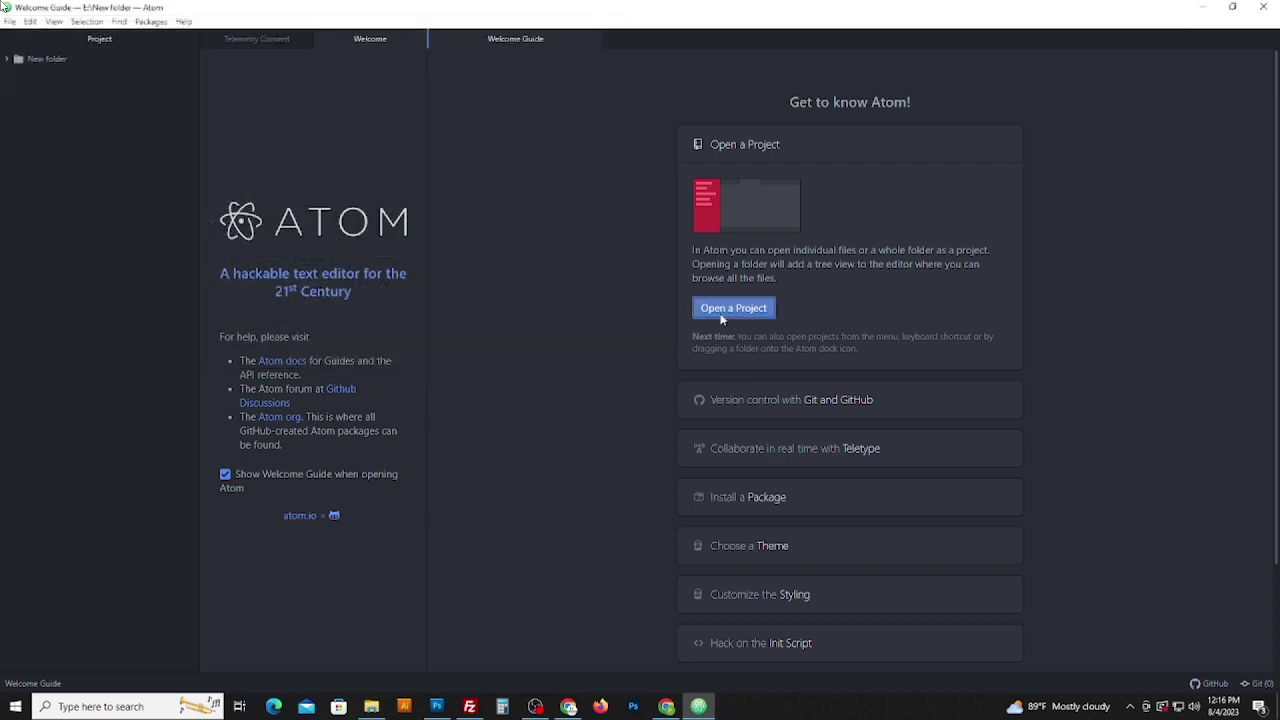
- Expand the Version control with Git and GitHub and Collaborate in real time with Teletype sections of the Welcome Guide
click(768, 403)
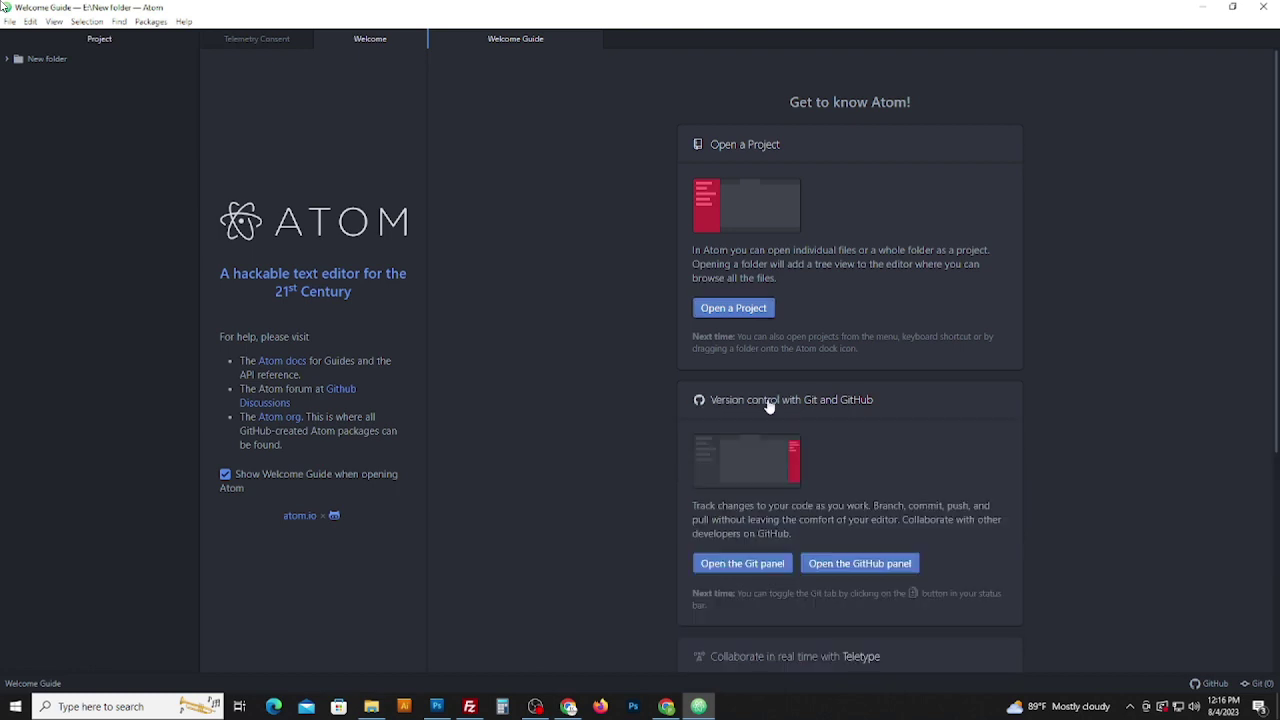
scroll(820, 400, down, 2)
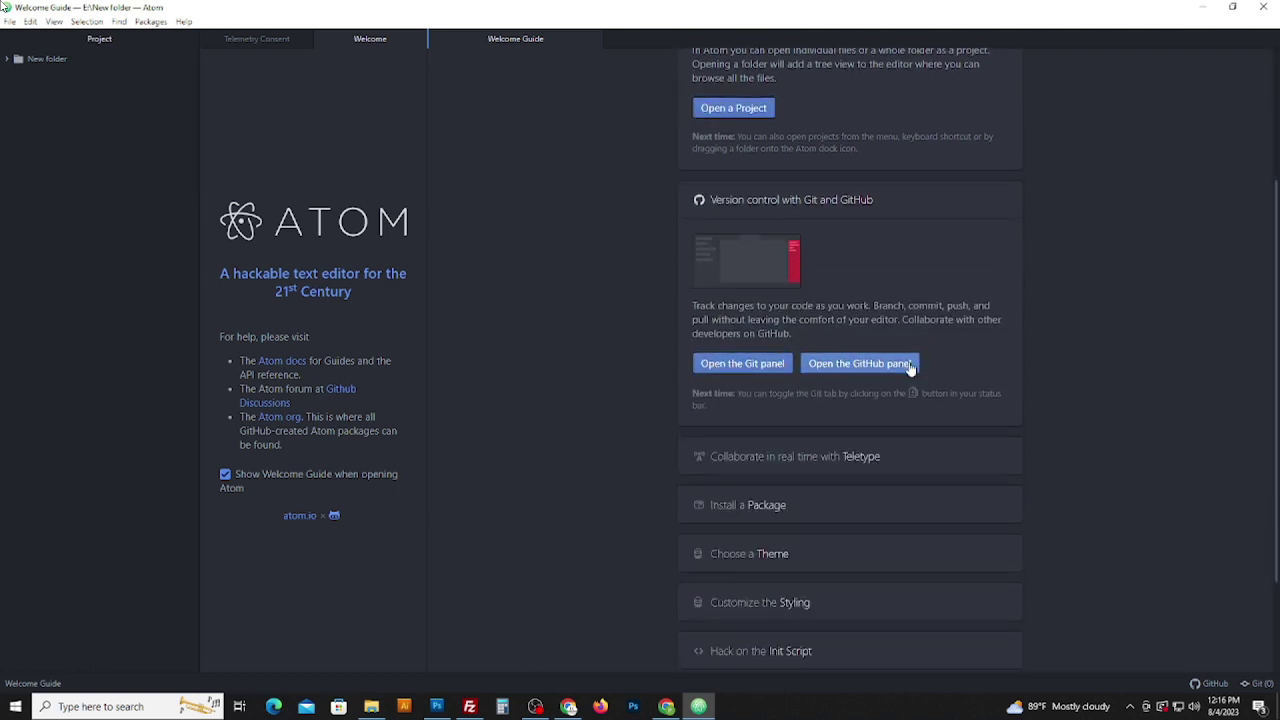
scroll(910, 368, down, 1)
click(785, 330)
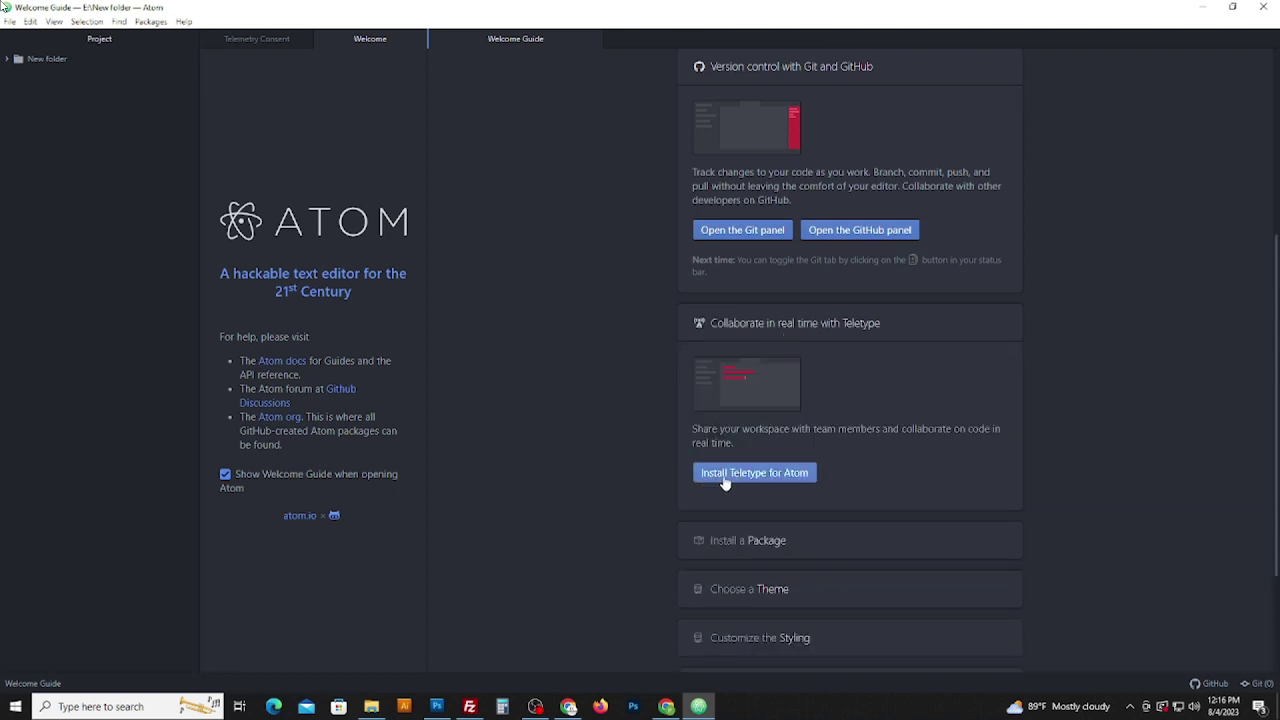
scroll(828, 475, down, 1)
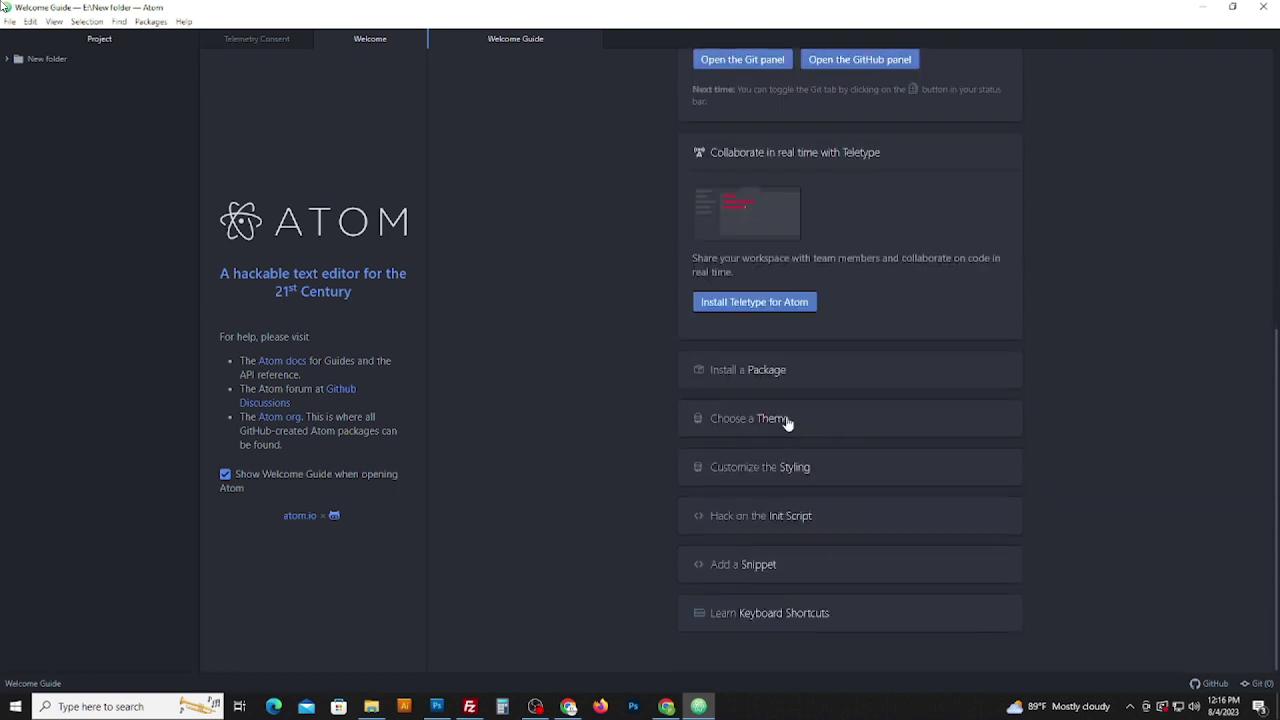
- Expand Install a Package in the Welcome Guide, open the package installer, and widen its settings pane
click(751, 369)
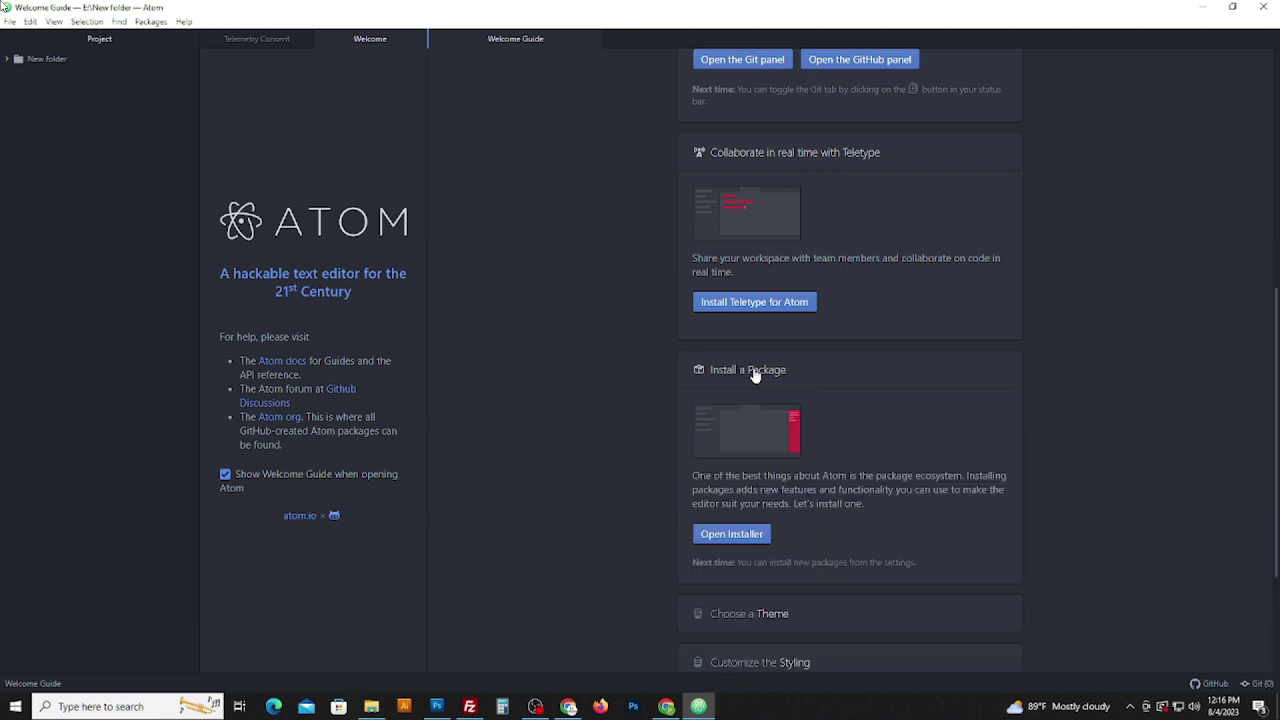
click(740, 538)
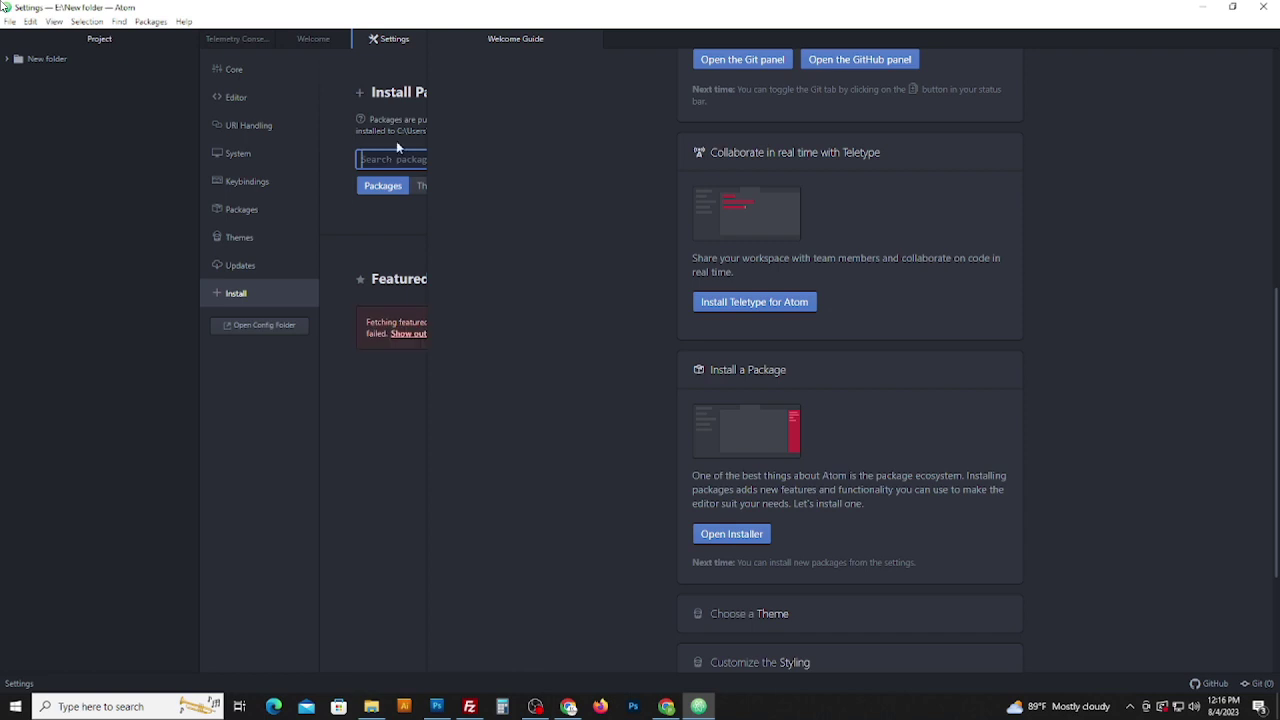
drag(427, 131, 587, 174)
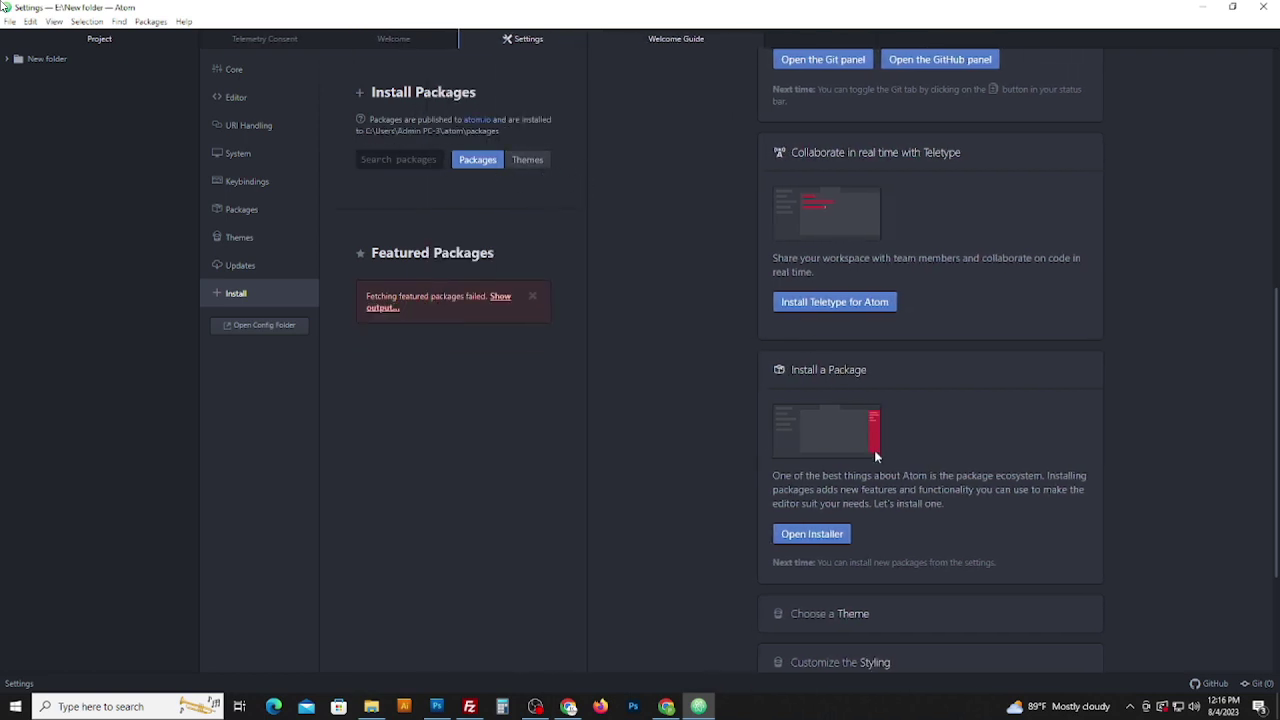
- Expand Choose a Theme in the Welcome Guide, open the theme picker, and look through the installed core themes
scroll(860, 400, down, 3)
click(840, 420)
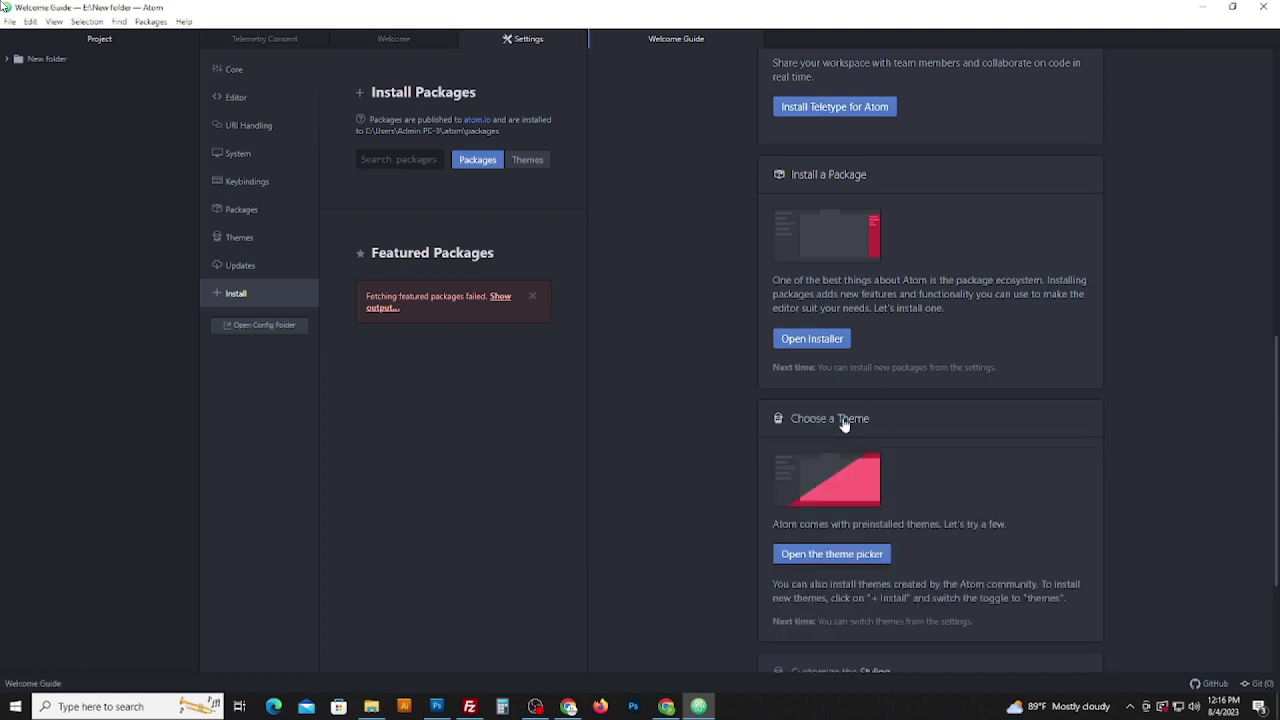
click(847, 560)
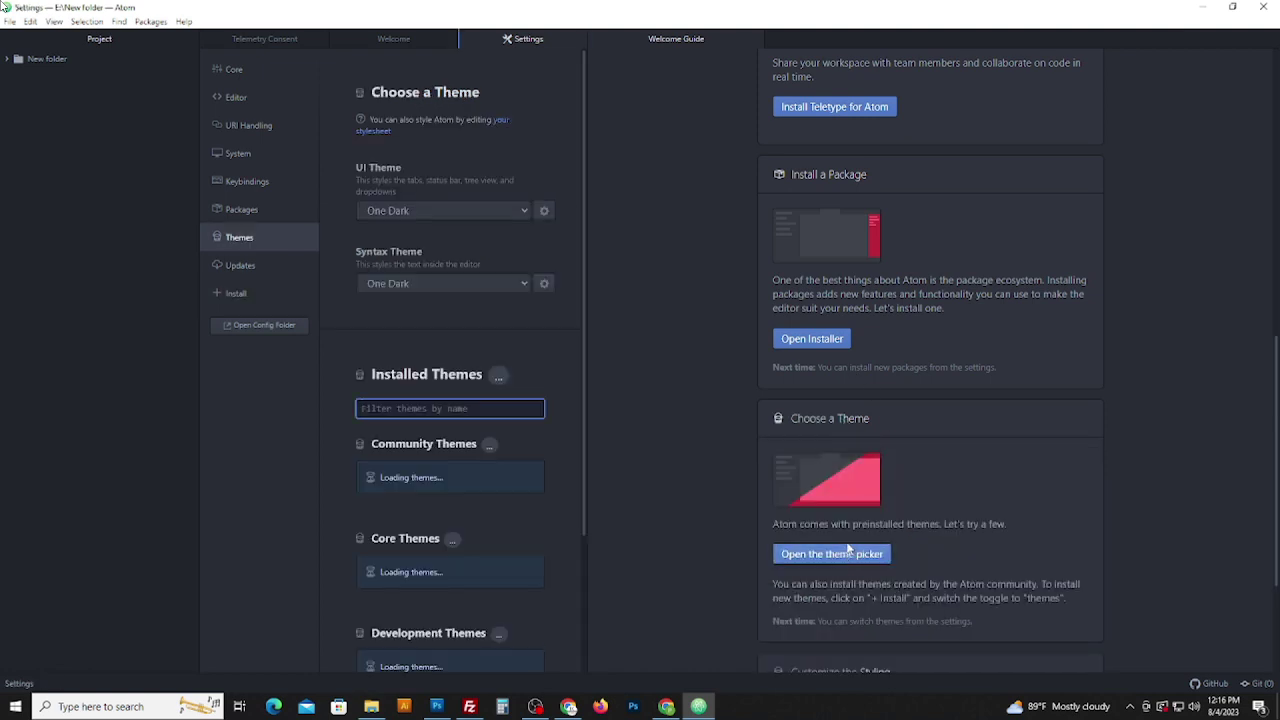
scroll(425, 320, down, 5)
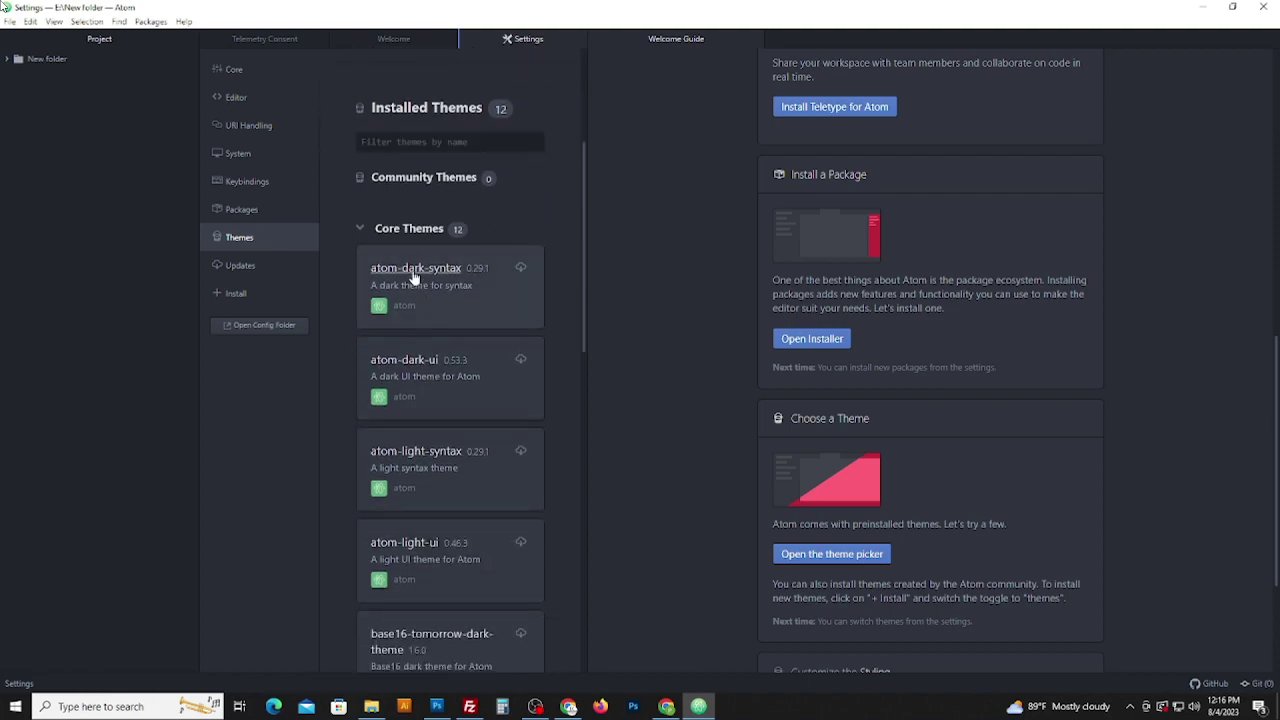
- Open the web pages of the atom-dark-syntax and atom-dark-ui themes, skim the Sunsetting Atom article, and close the browser each time
click(413, 274)
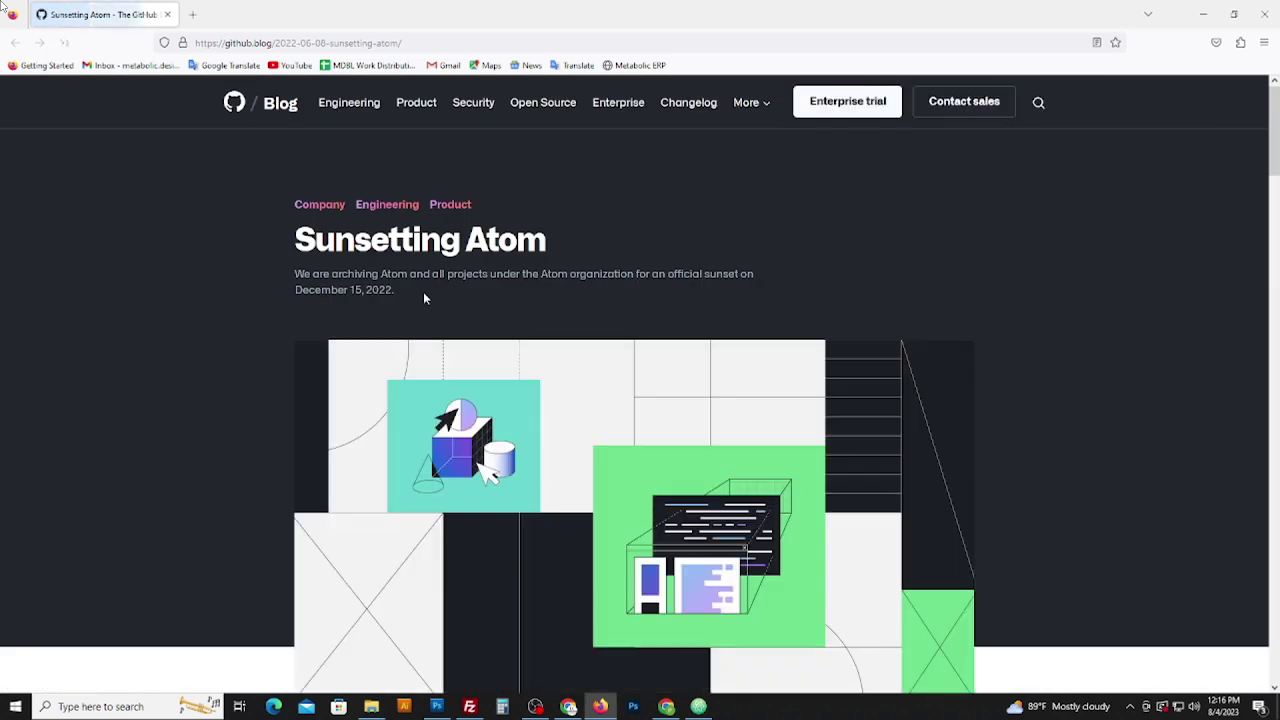
scroll(626, 334, down, 2)
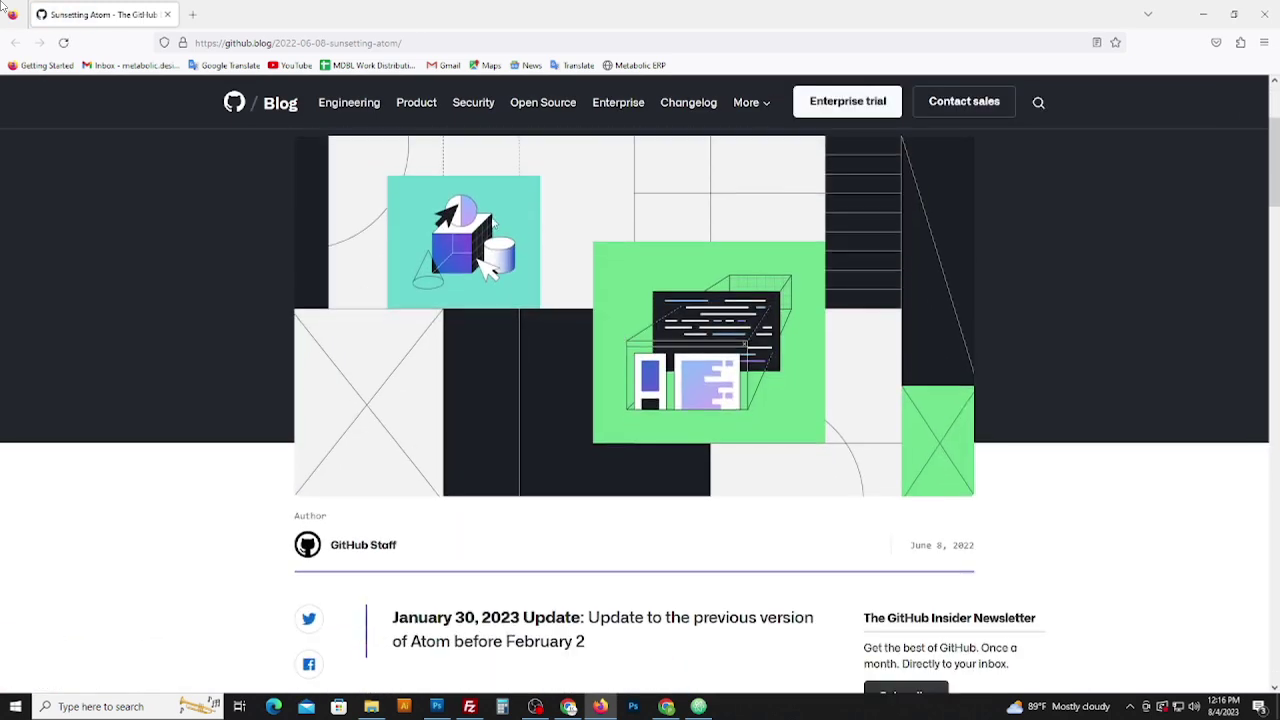
scroll(588, 330, down, 2)
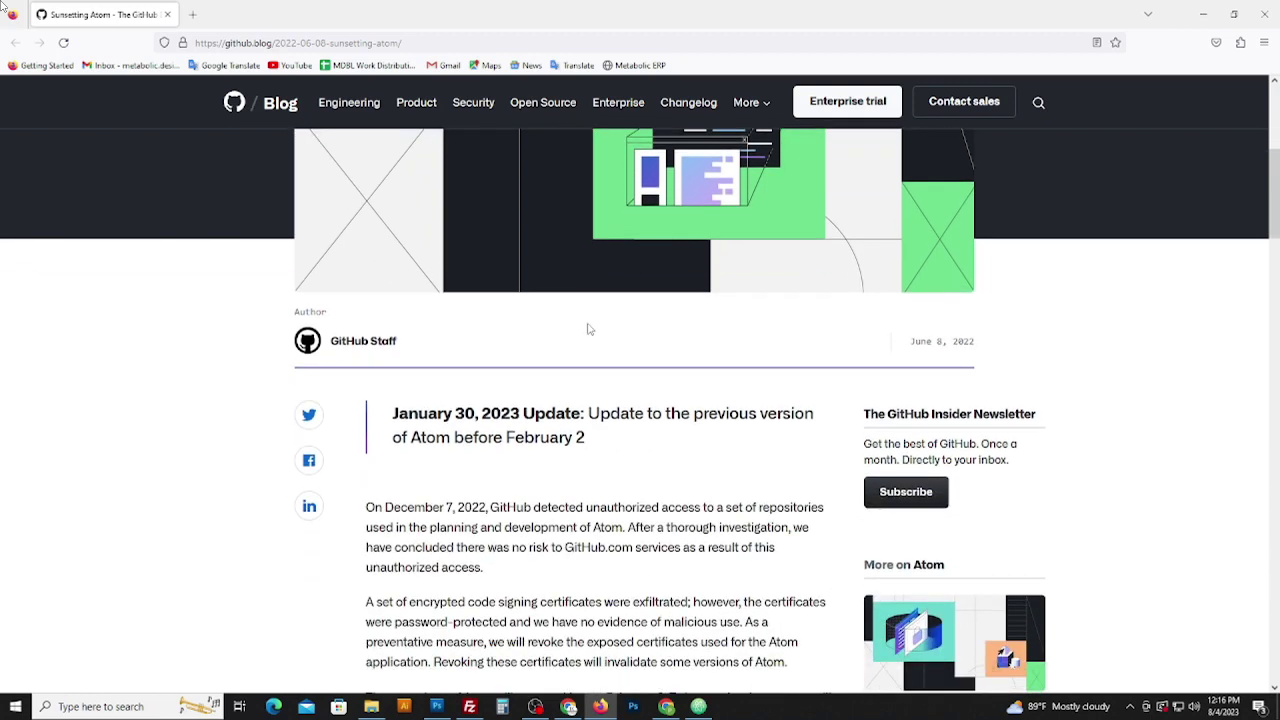
scroll(590, 329, down, 2)
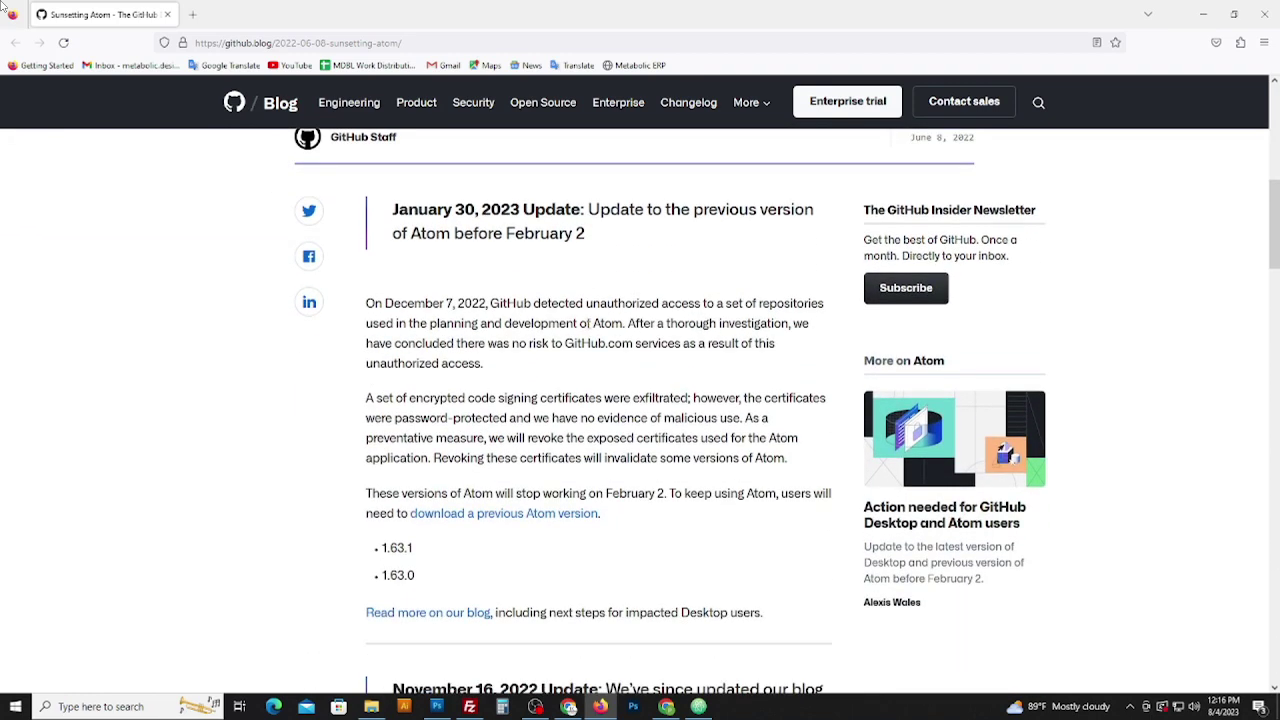
scroll(586, 327, down, 2)
scroll(586, 327, down, 4)
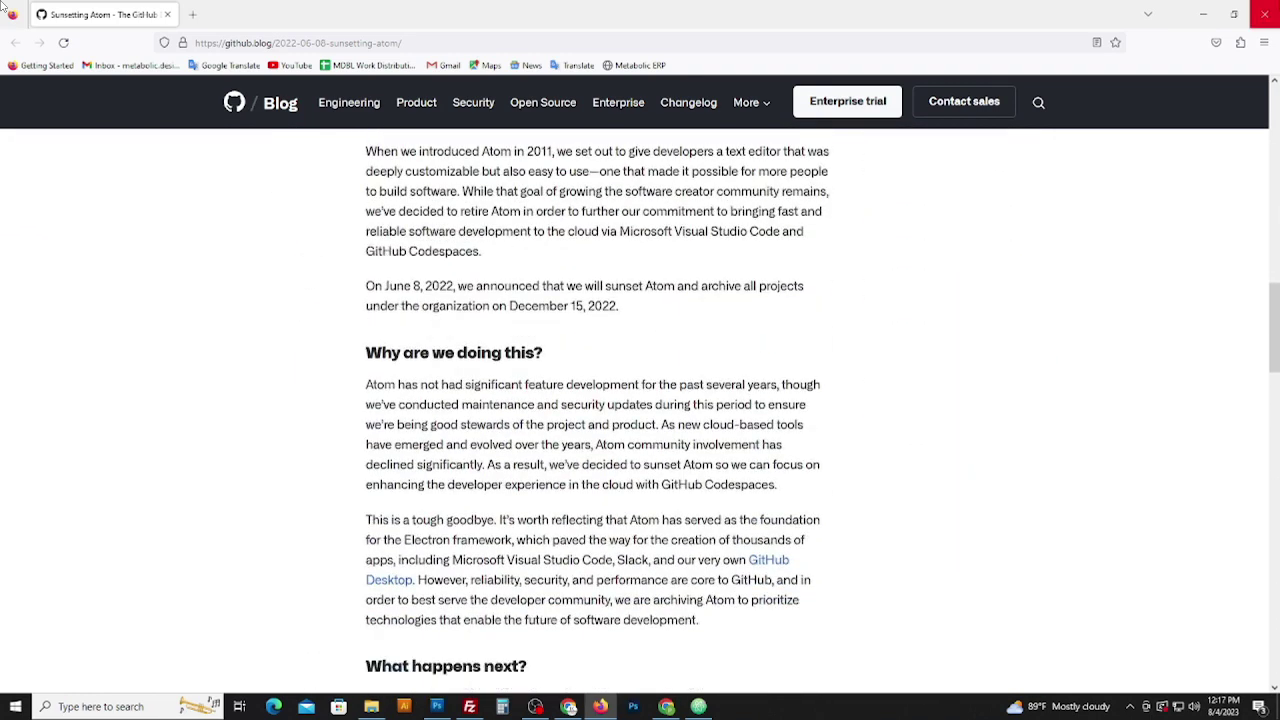
click(1264, 14)
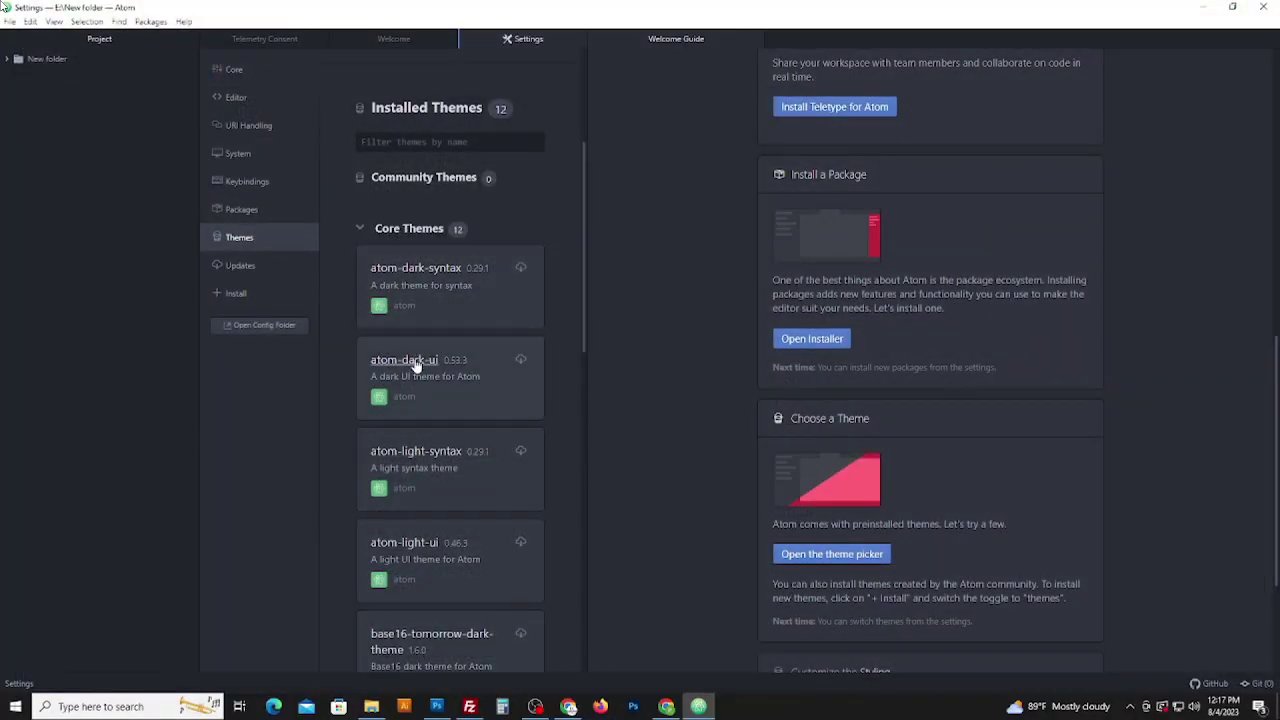
click(415, 363)
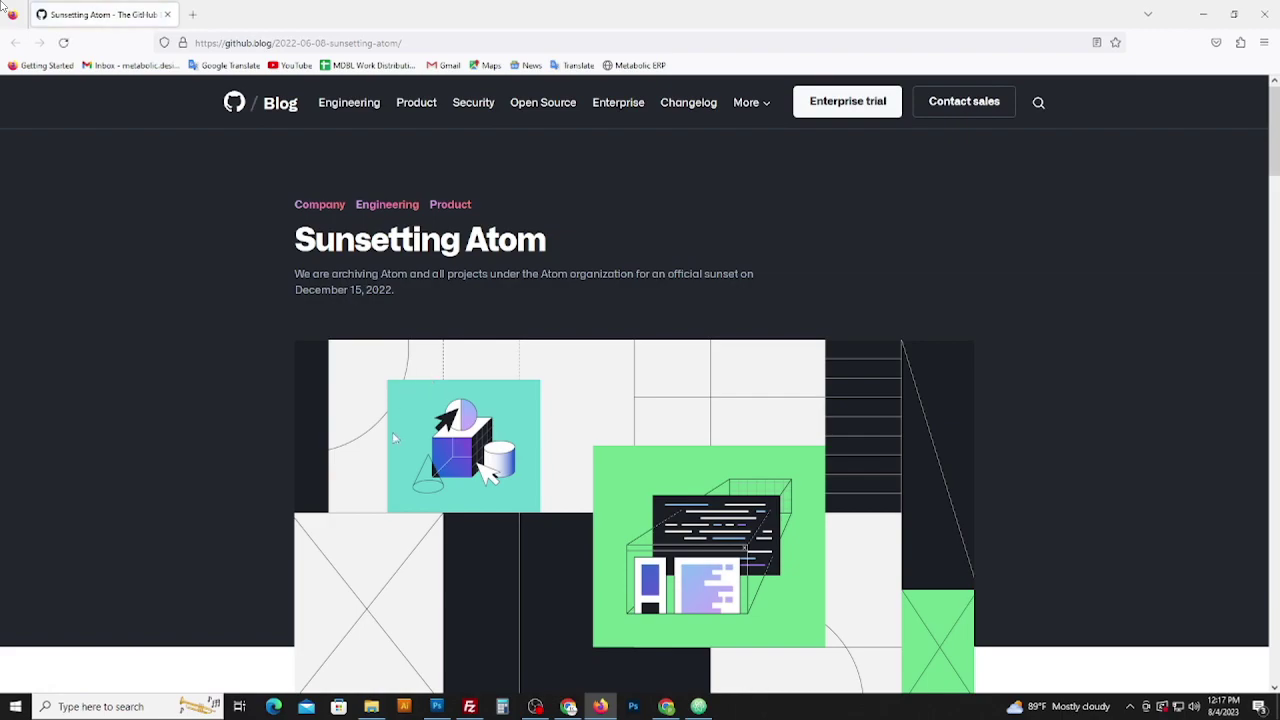
scroll(409, 366, down, 10)
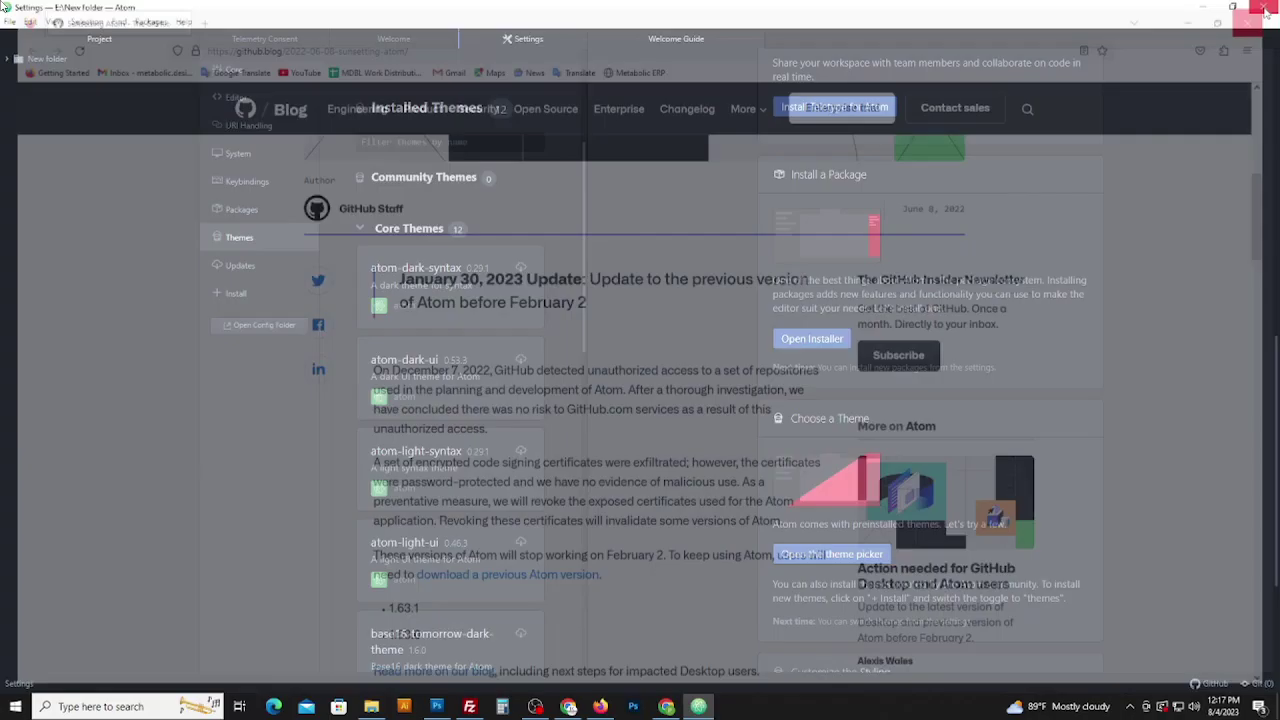
- Expand Customize the Styling in the Welcome Guide and open the stylesheet styles.less for editing
scroll(943, 347, down, 3)
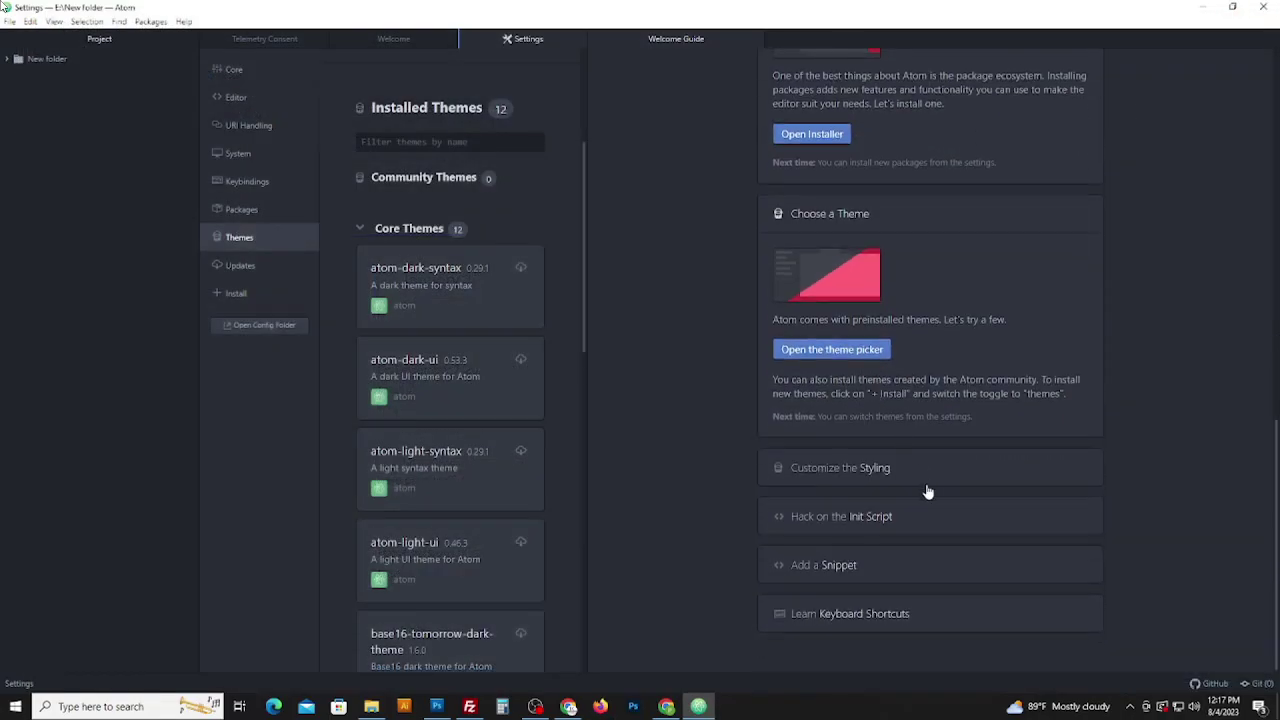
click(862, 472)
scroll(860, 485, down, 2)
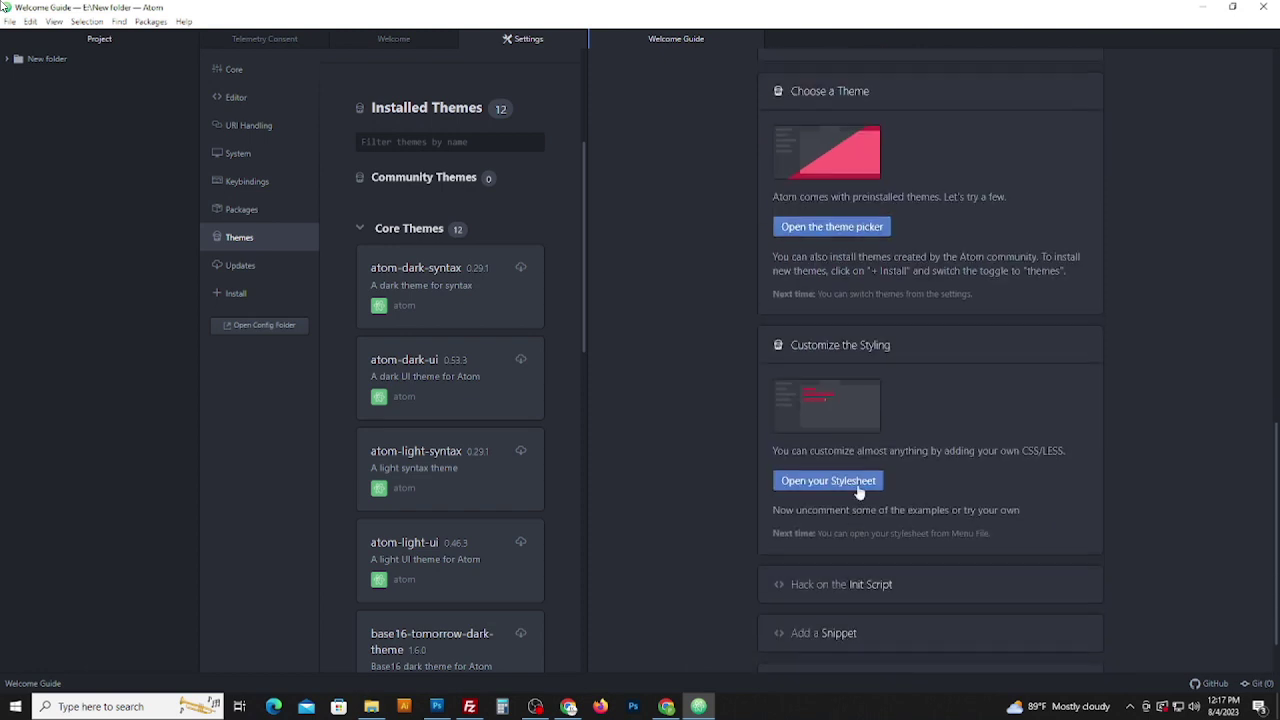
click(846, 472)
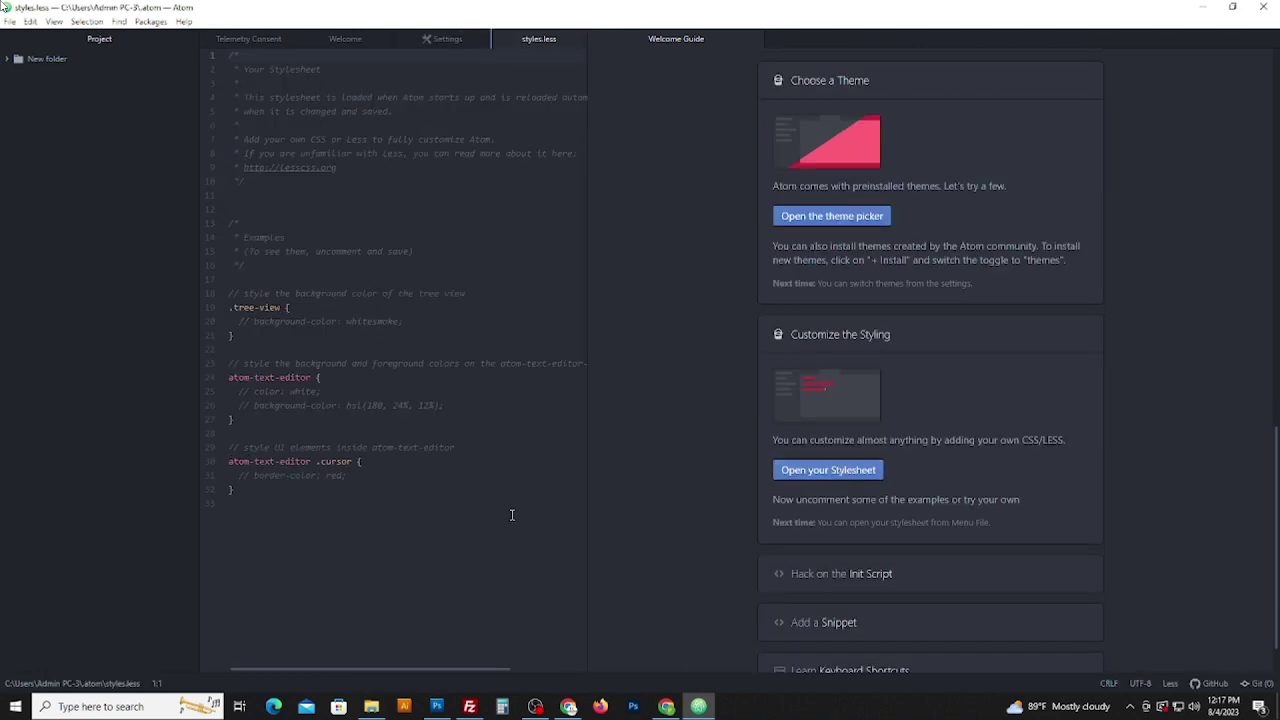
- Add three blank lines at the end of styles.less and enter the text "Write your code" on the last one
click(291, 503)
click(287, 69)
click(271, 543)
key(Return)
key(Return)
key(Return)
text(w)
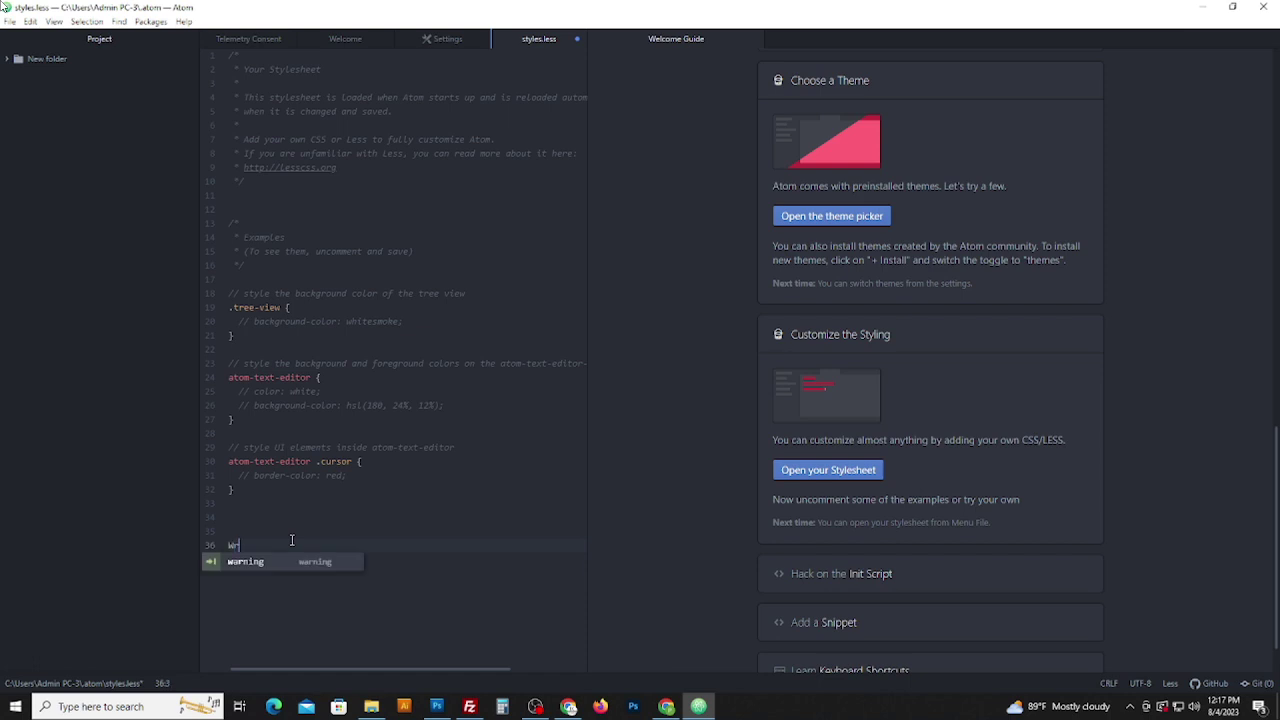
text(rite)
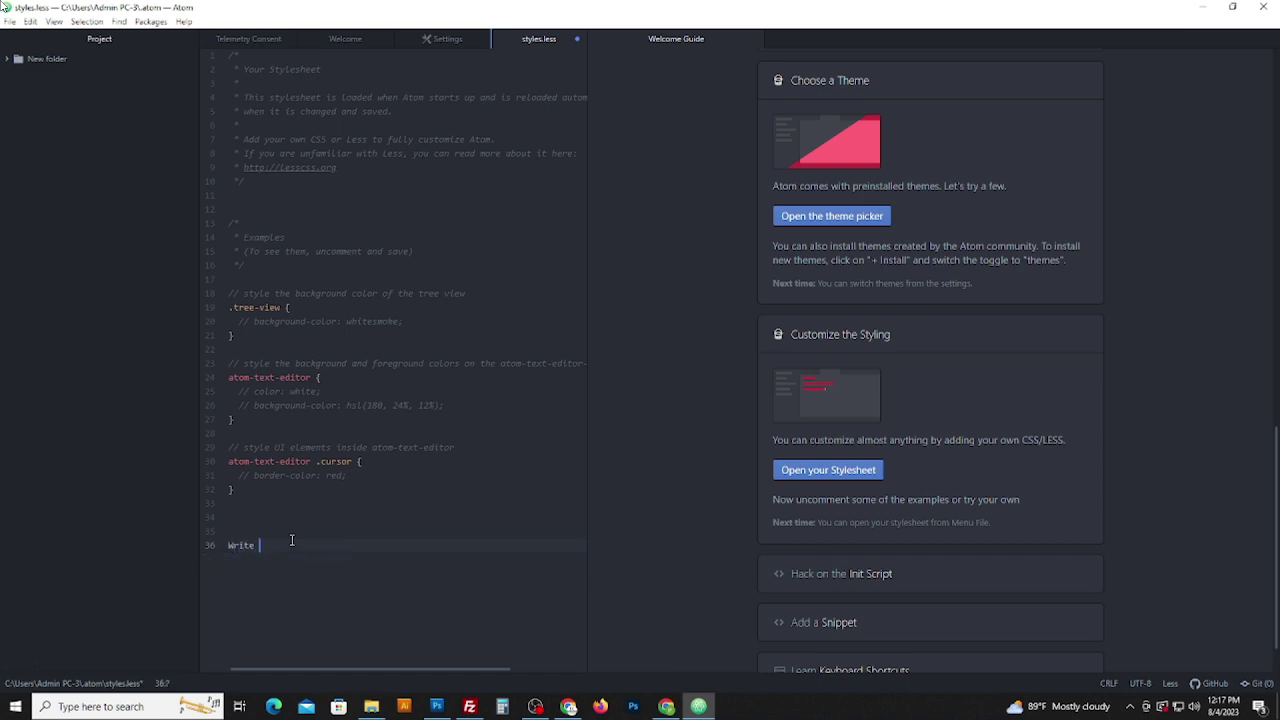
text( you)
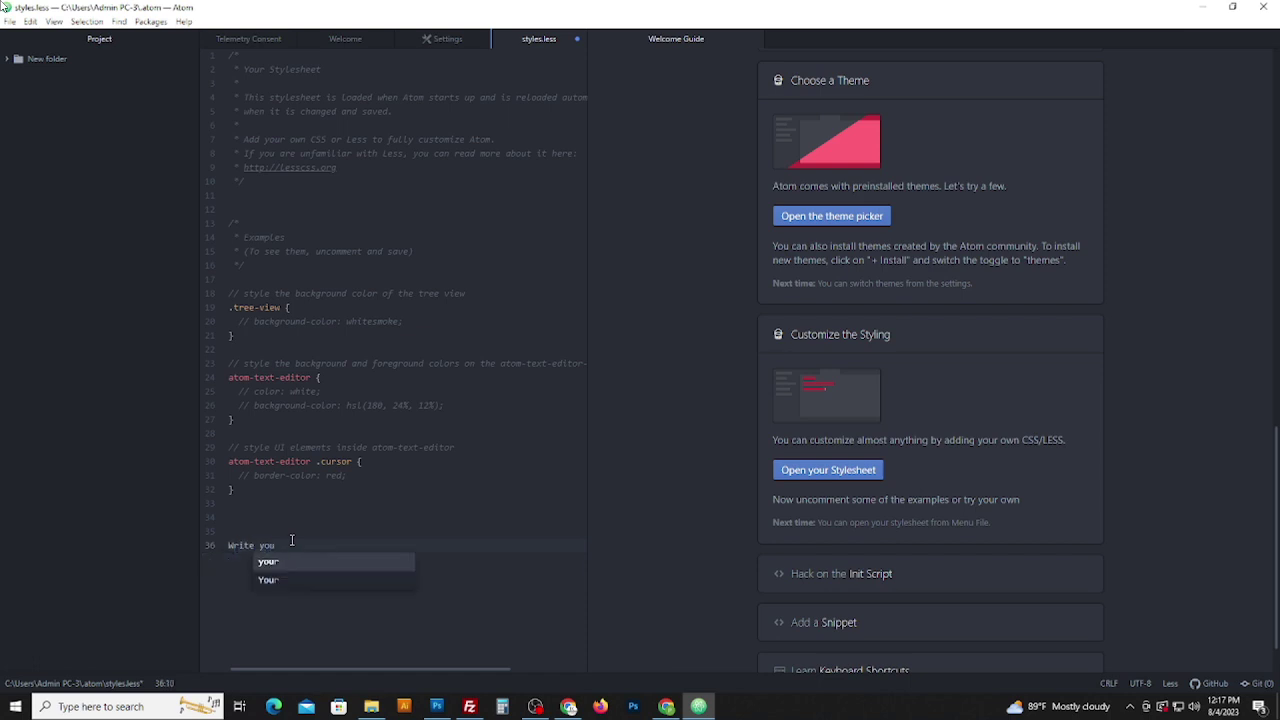
text(r code)
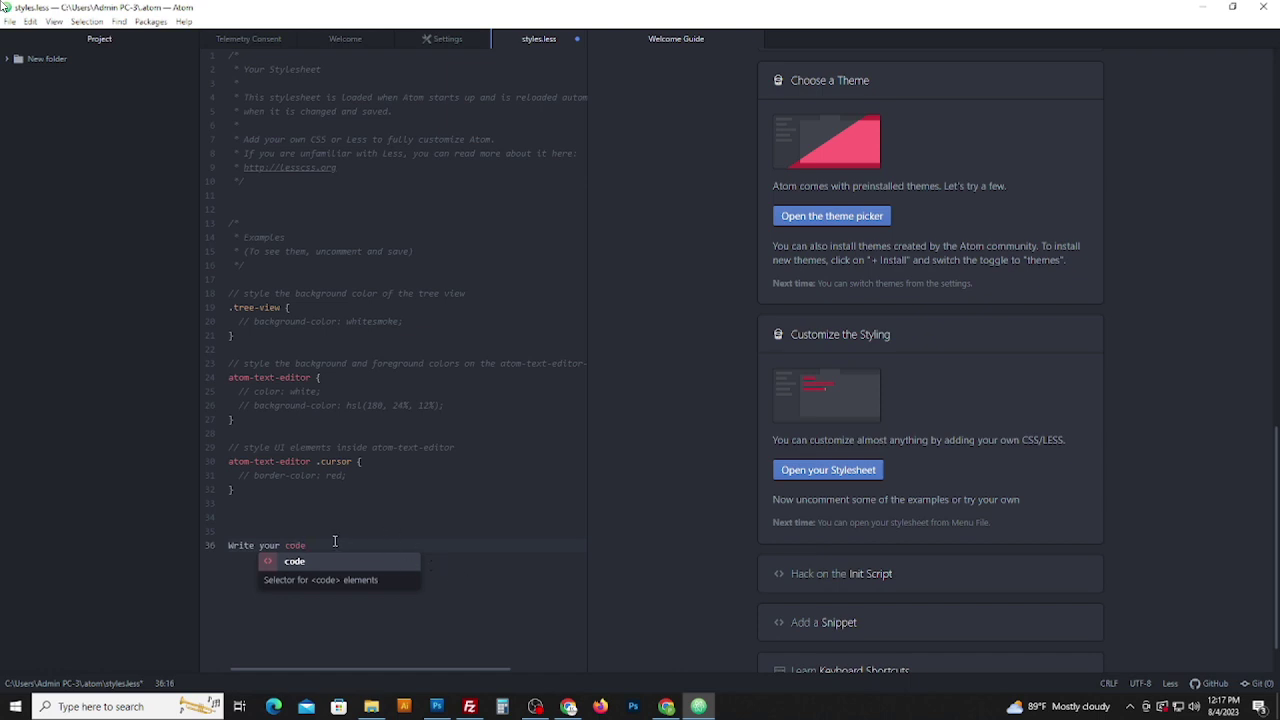
- Dismiss the autocomplete suggestion and delete the text "Write your code" from the last line of styles.less
key(Escape)
key(shift+Home)
key(BackSpace)
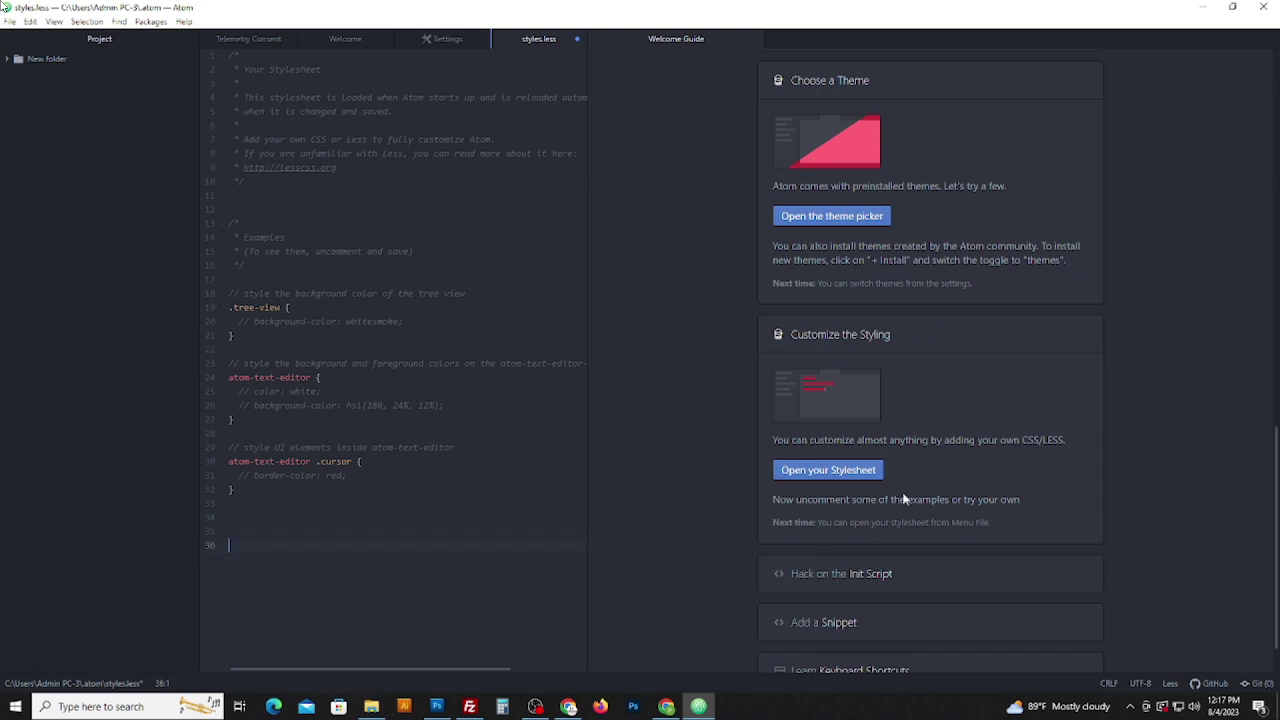
- Expand the Hack on the Init Script, Add a Snippet and Learn Keyboard Shortcuts sections of the Welcome Guide
scroll(912, 490, down, 1)
click(866, 515)
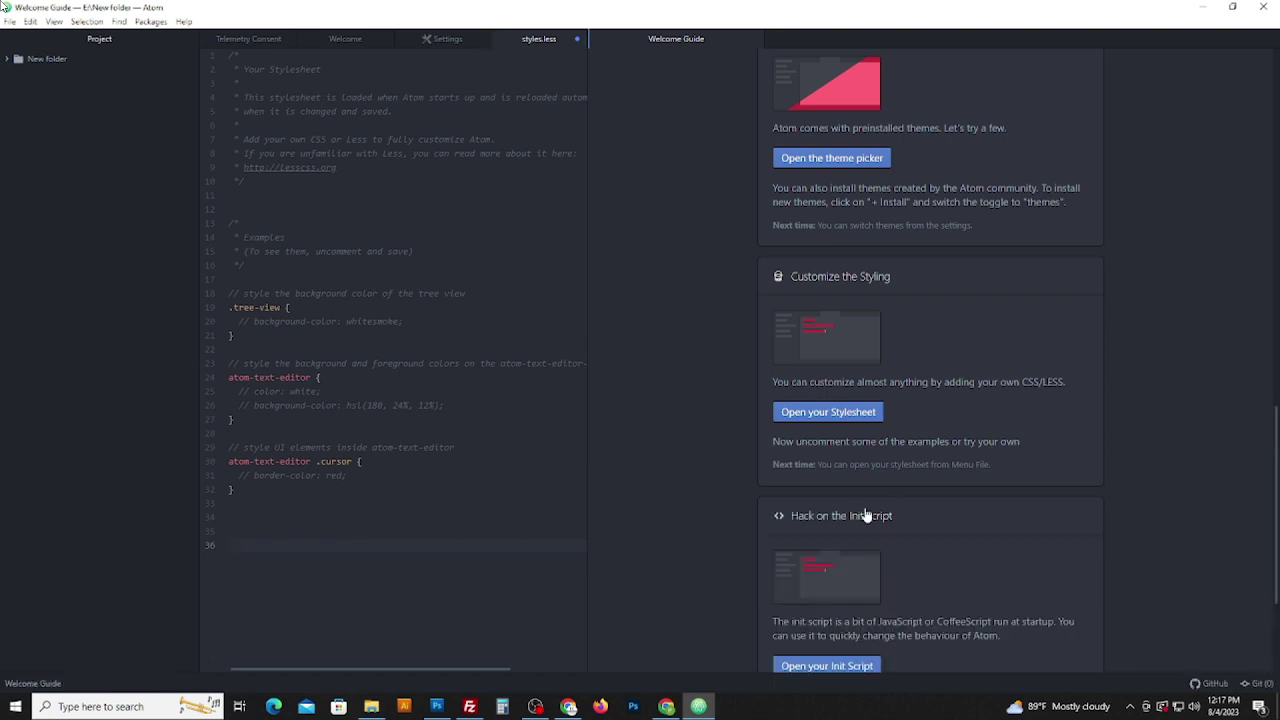
scroll(900, 556, down, 4)
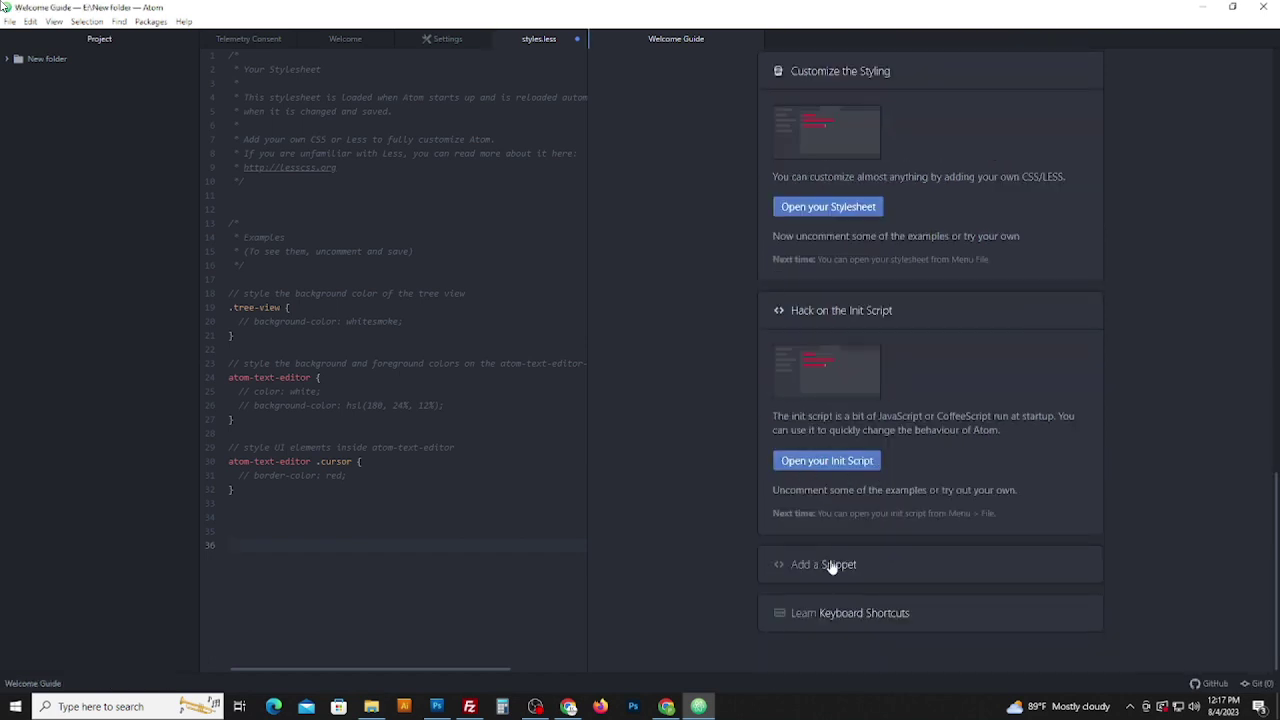
click(831, 566)
scroll(834, 569, down, 4)
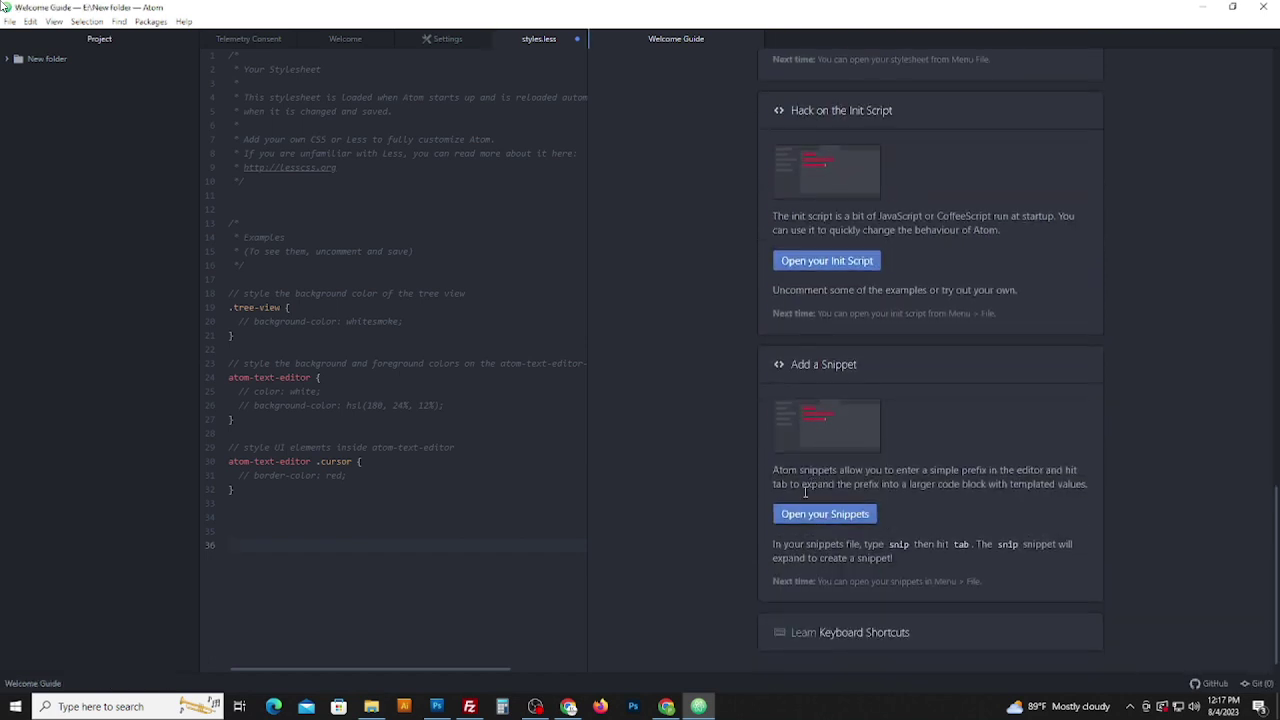
click(877, 615)
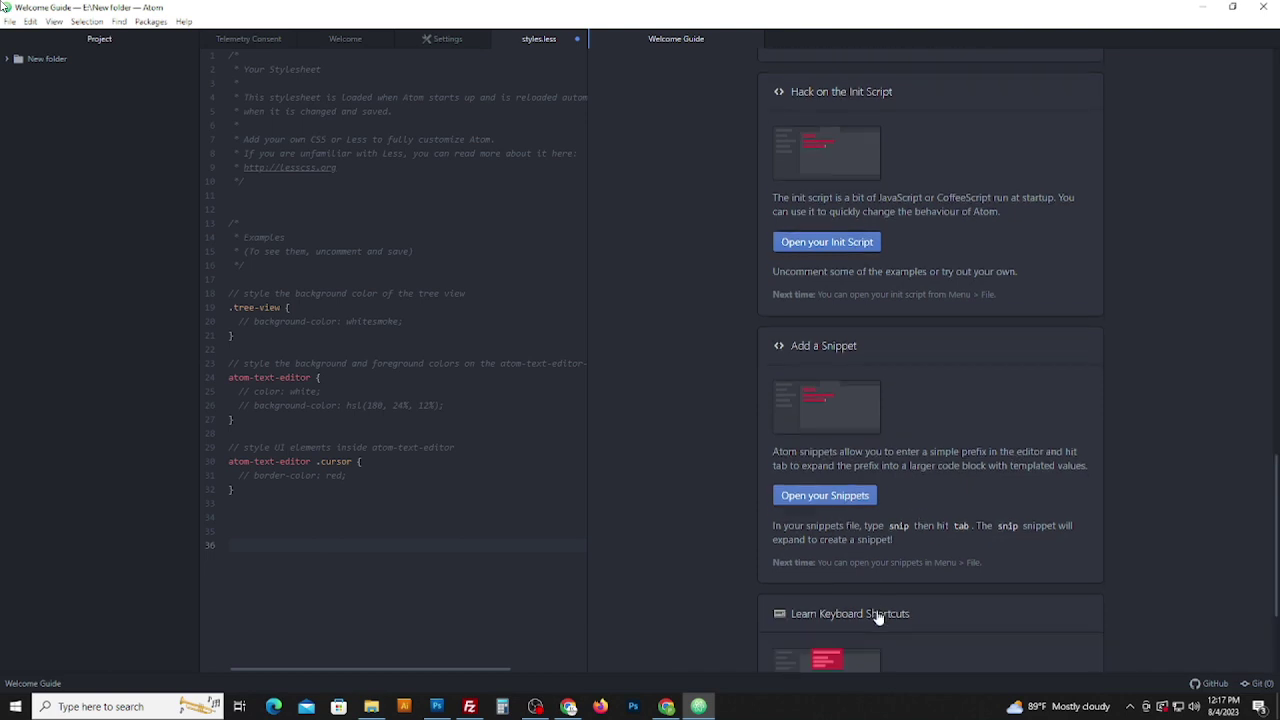
scroll(830, 570, down, 4)
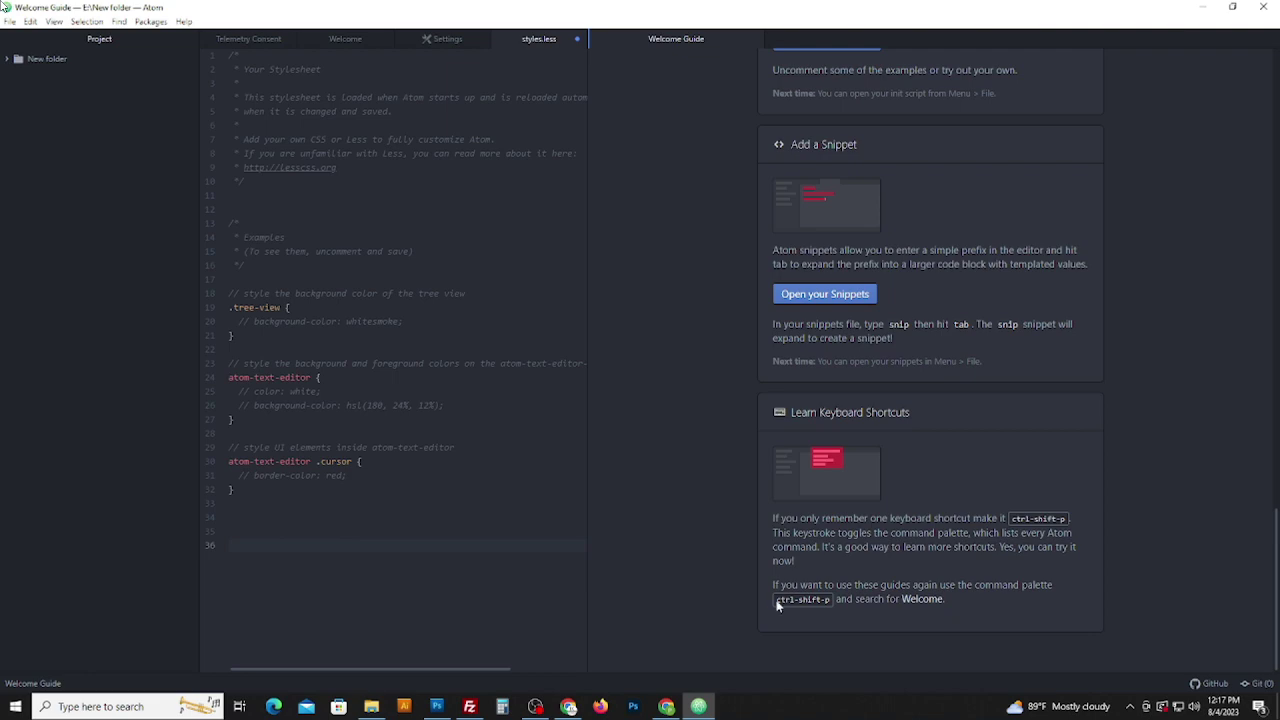
- Look over the command palette shortcut and the earlier Welcome Guide sections, and switch to the open Settings
drag(829, 599, 800, 601)
scroll(695, 480, up, 15)
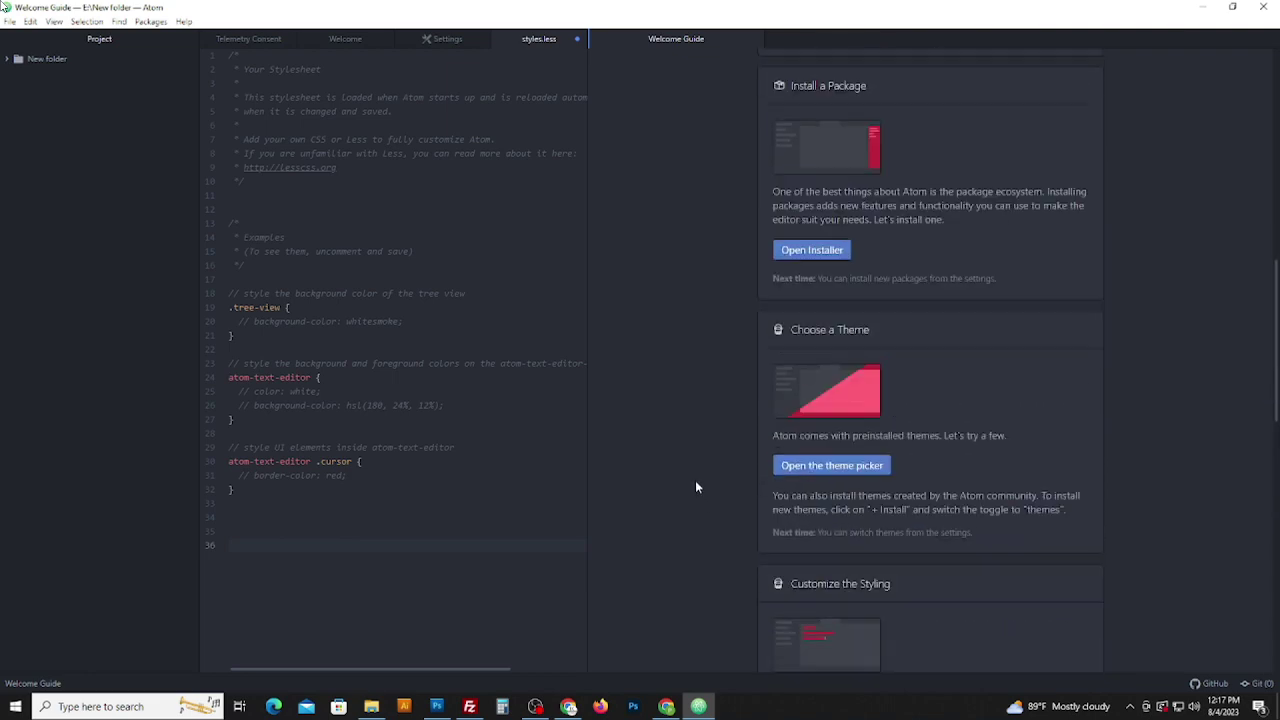
click(447, 40)
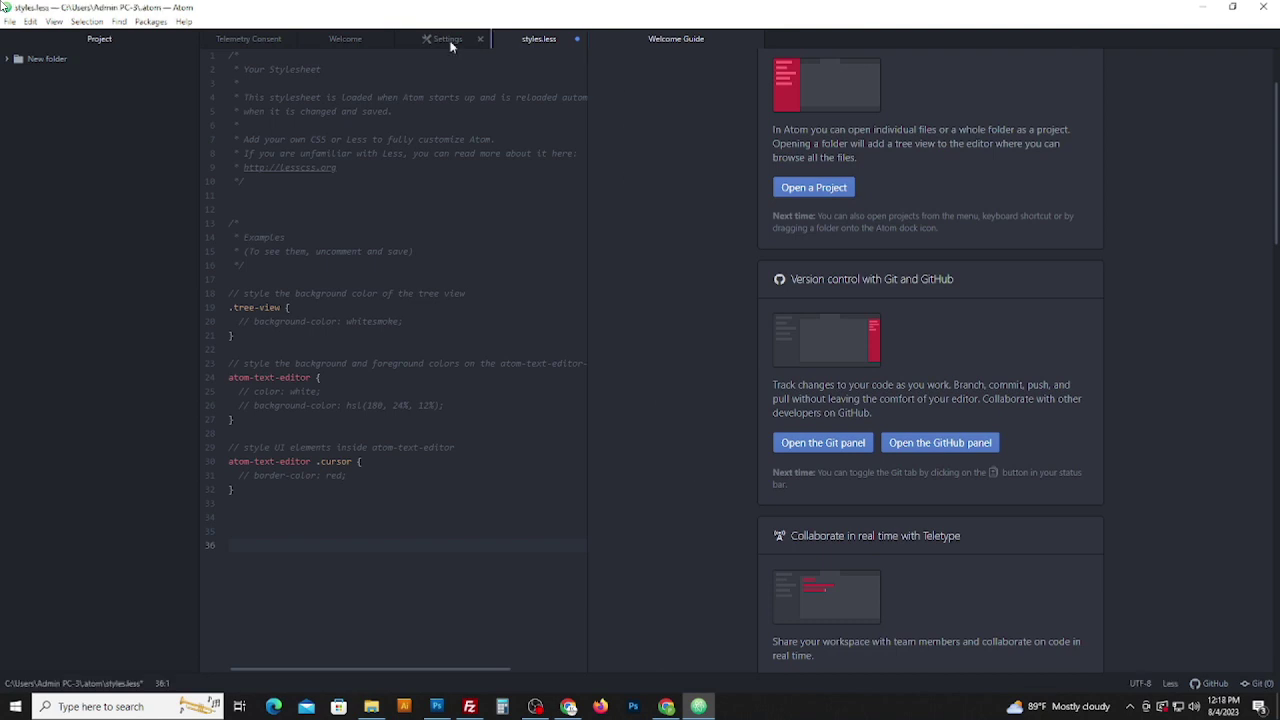